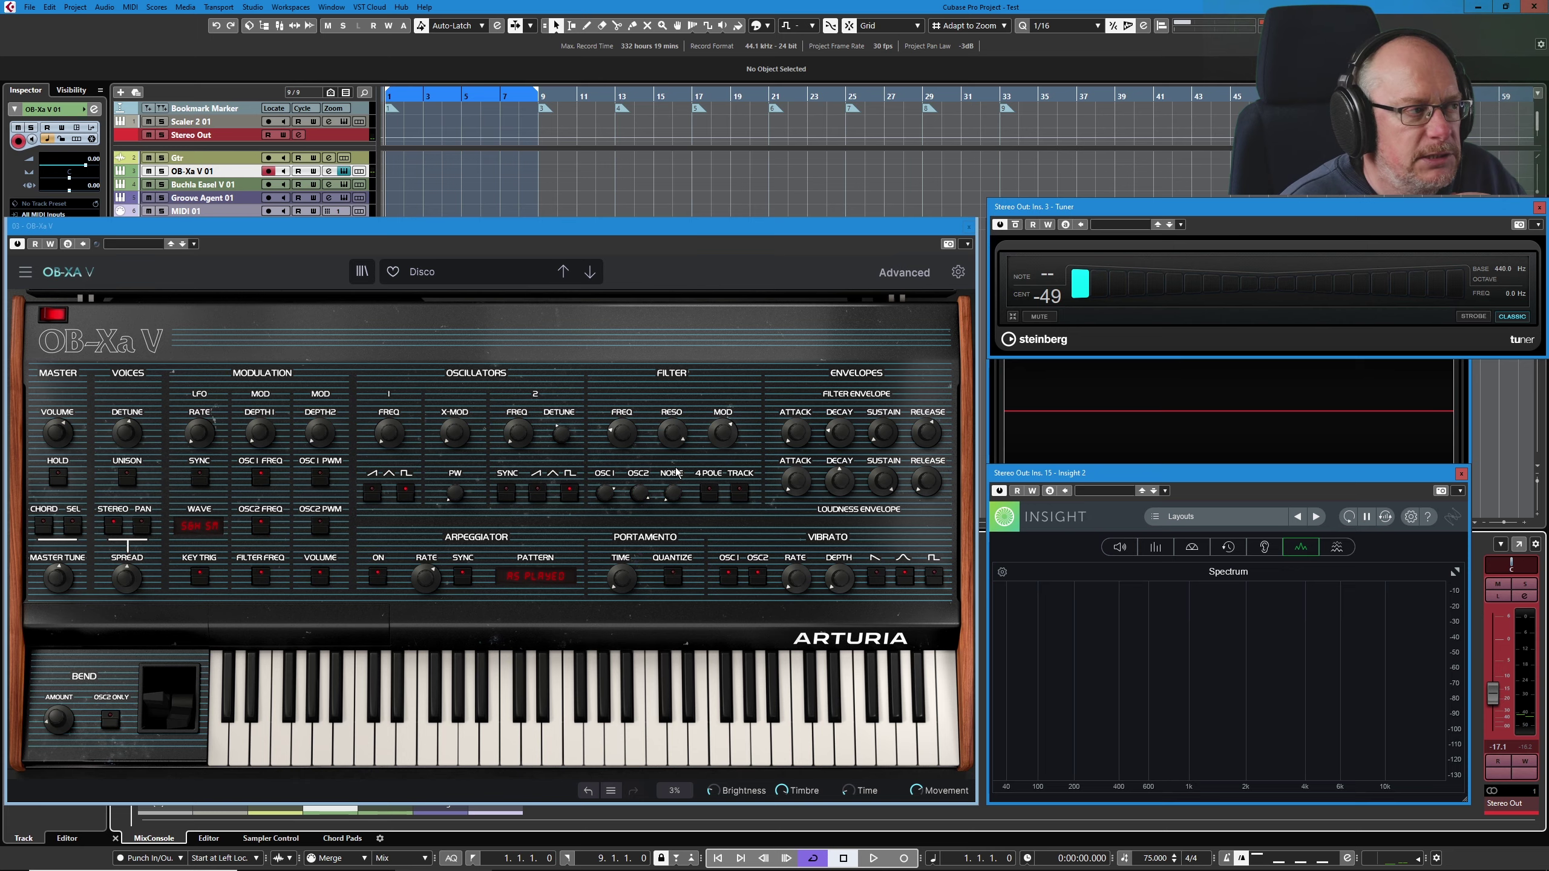
# Step: Open the synth's advanced section and switch off the Noise Level modulation
pyautogui.click(498, 332)
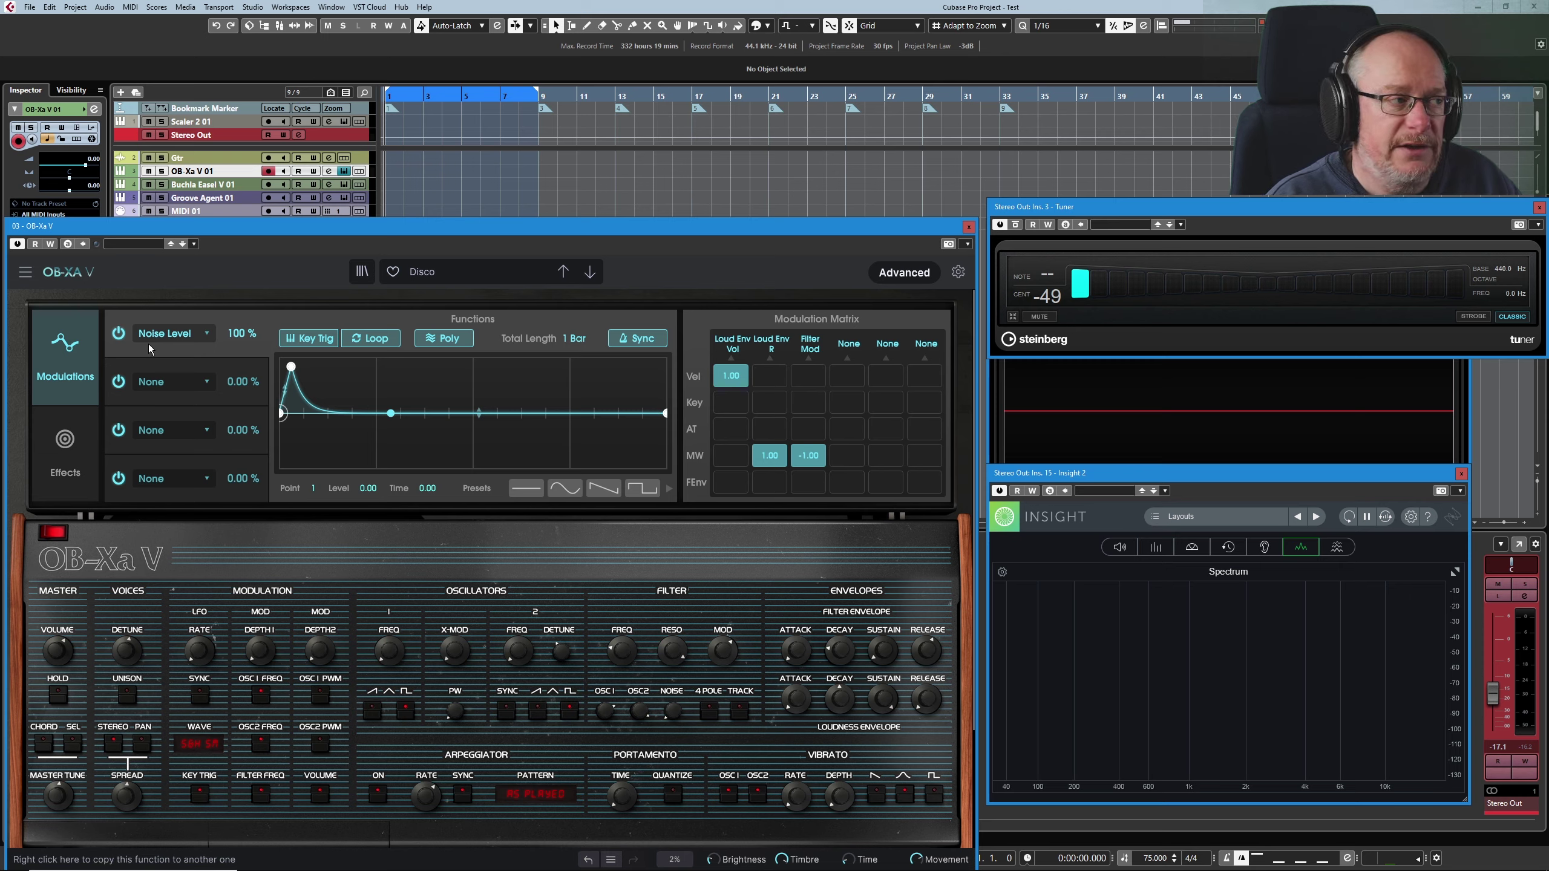
pyautogui.click(119, 334)
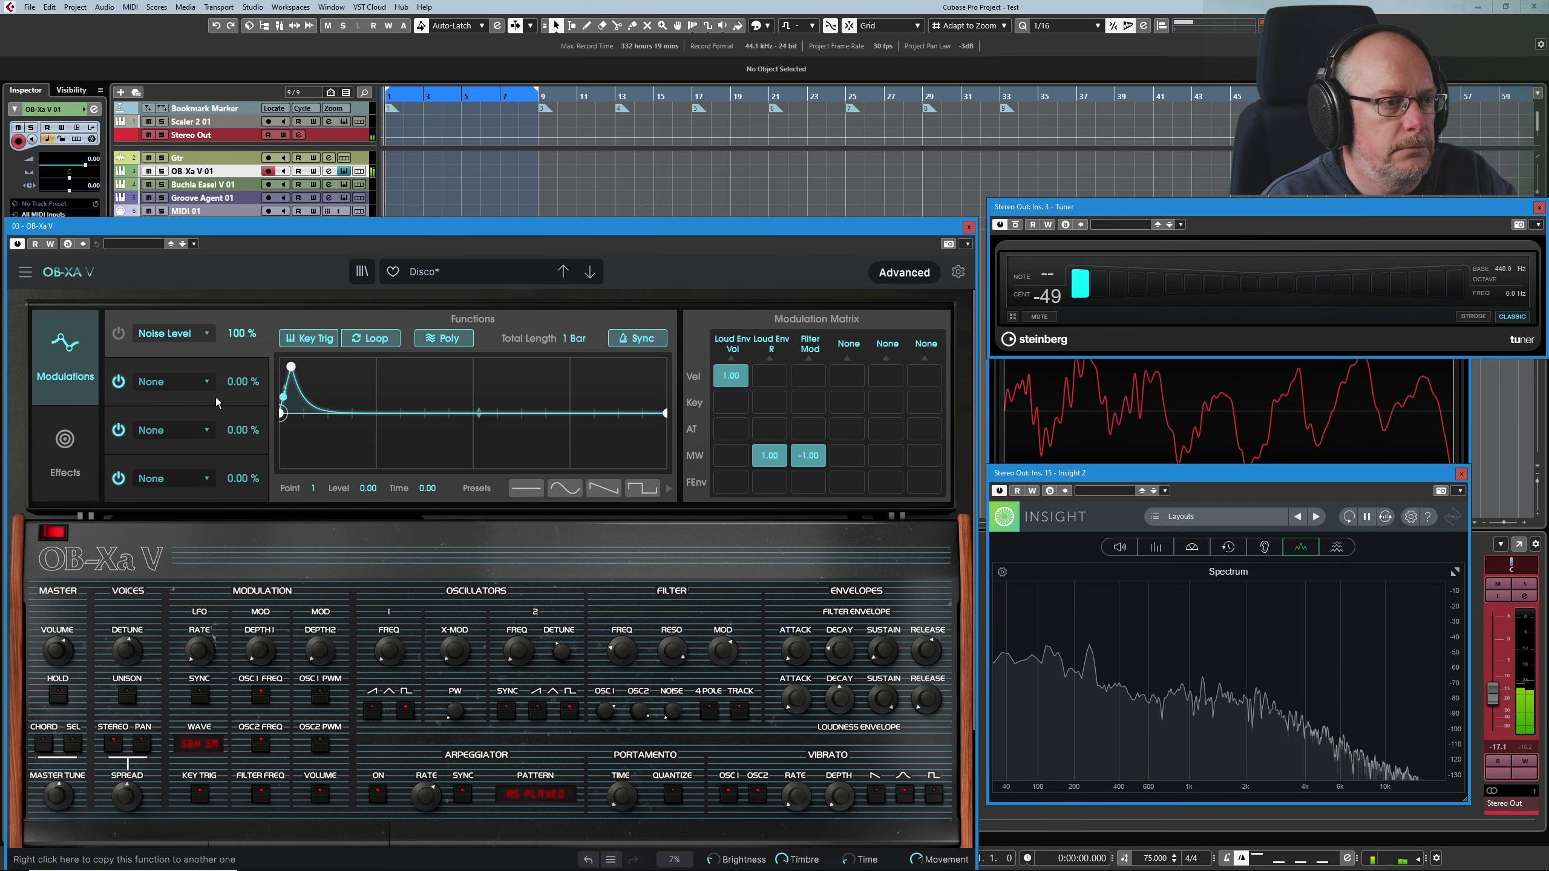
pyautogui.click(124, 339)
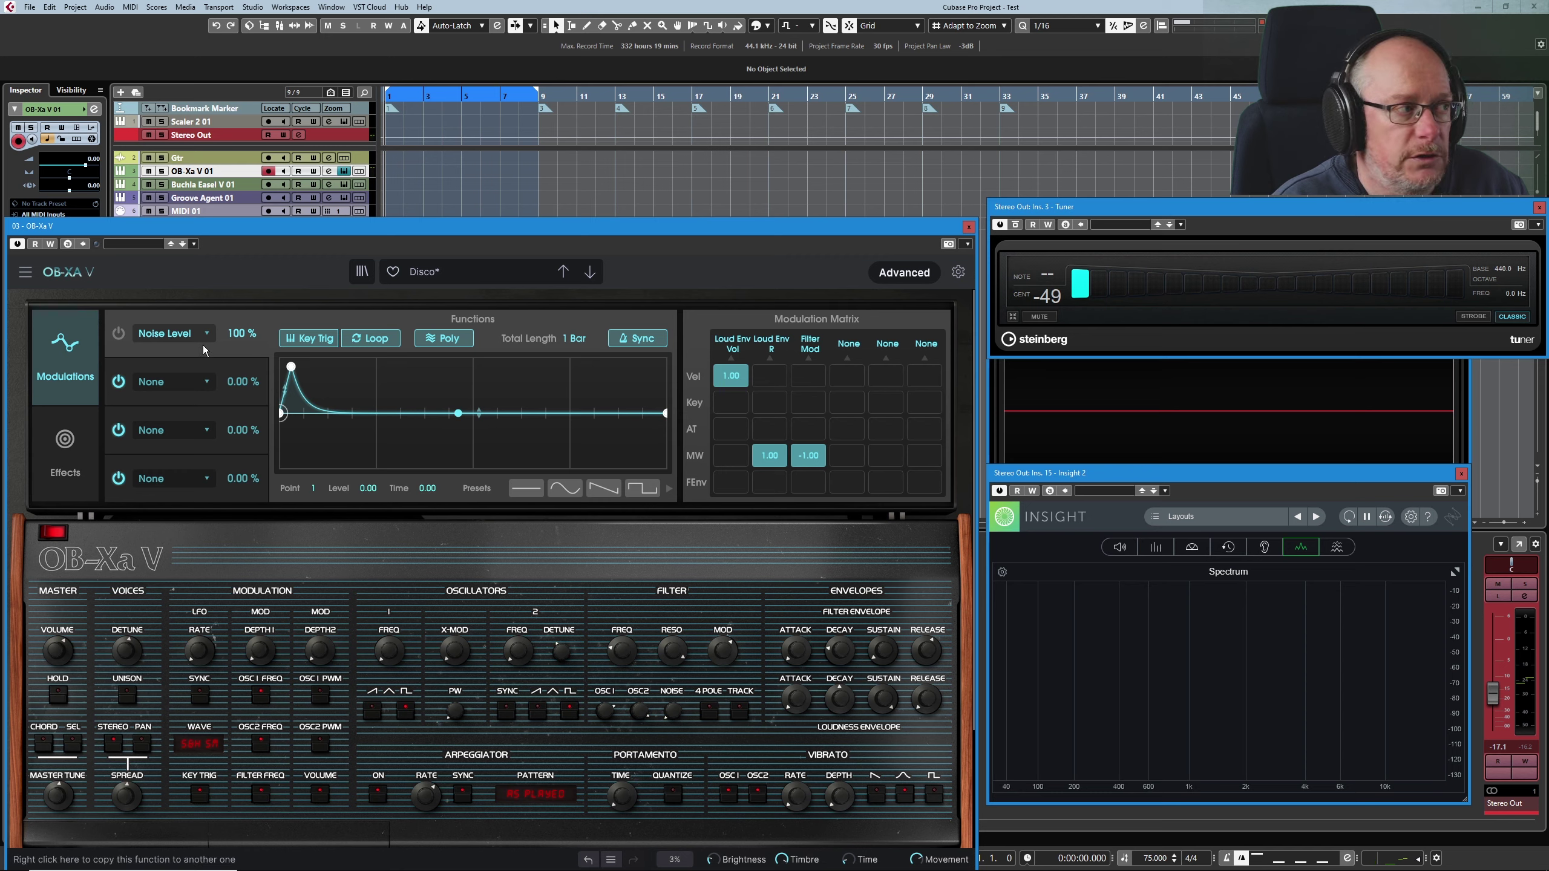
# Step: Bypass the Delay and Chorus effects, leaving the Reverb active
pyautogui.click(67, 448)
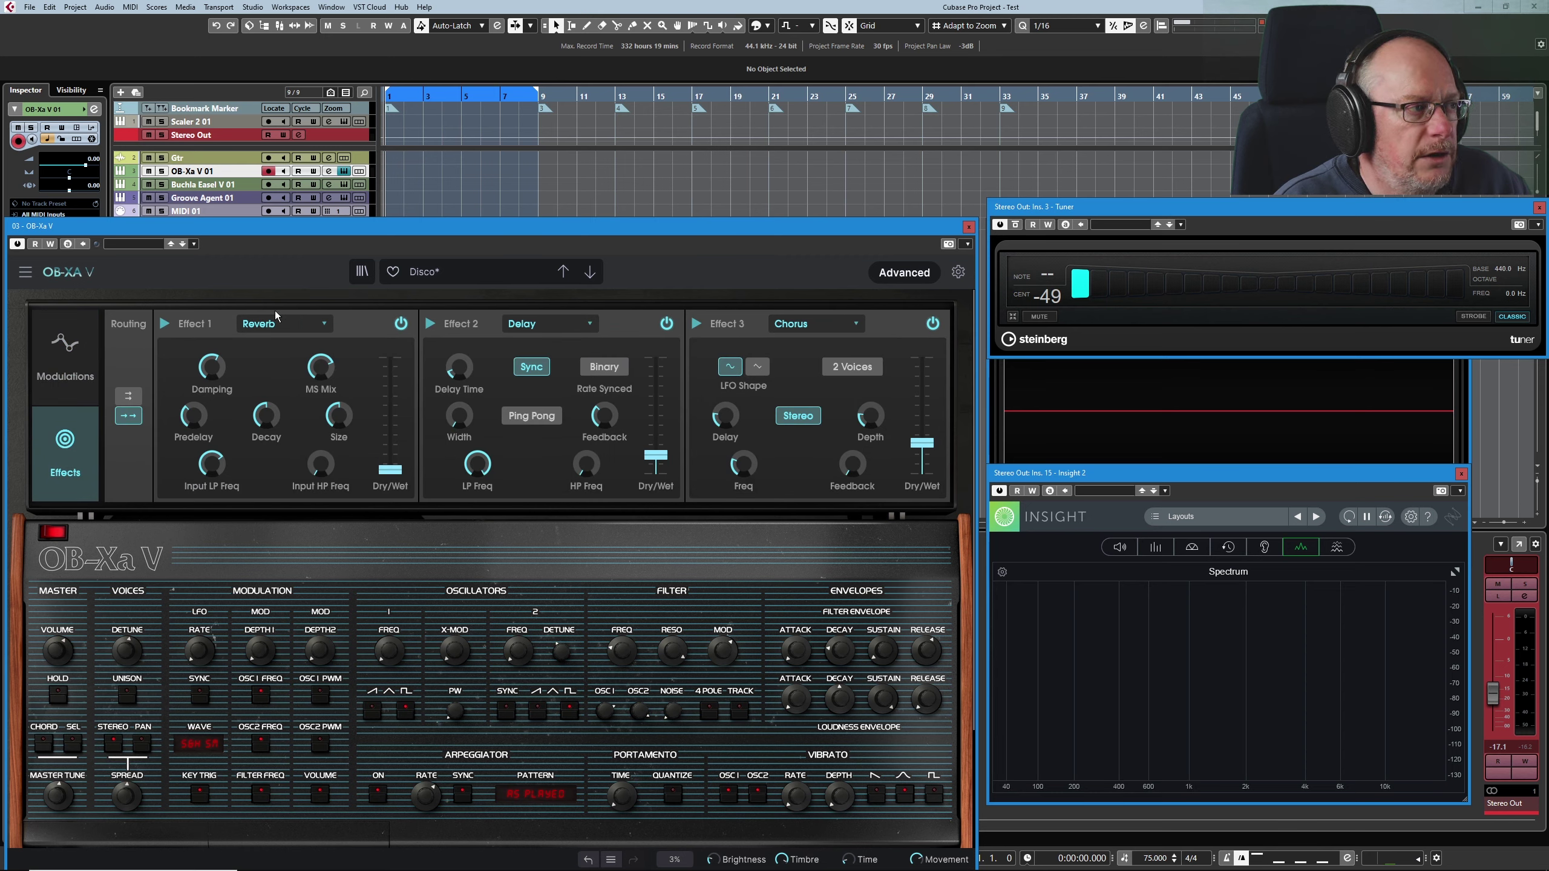
pyautogui.moveTo(391, 476)
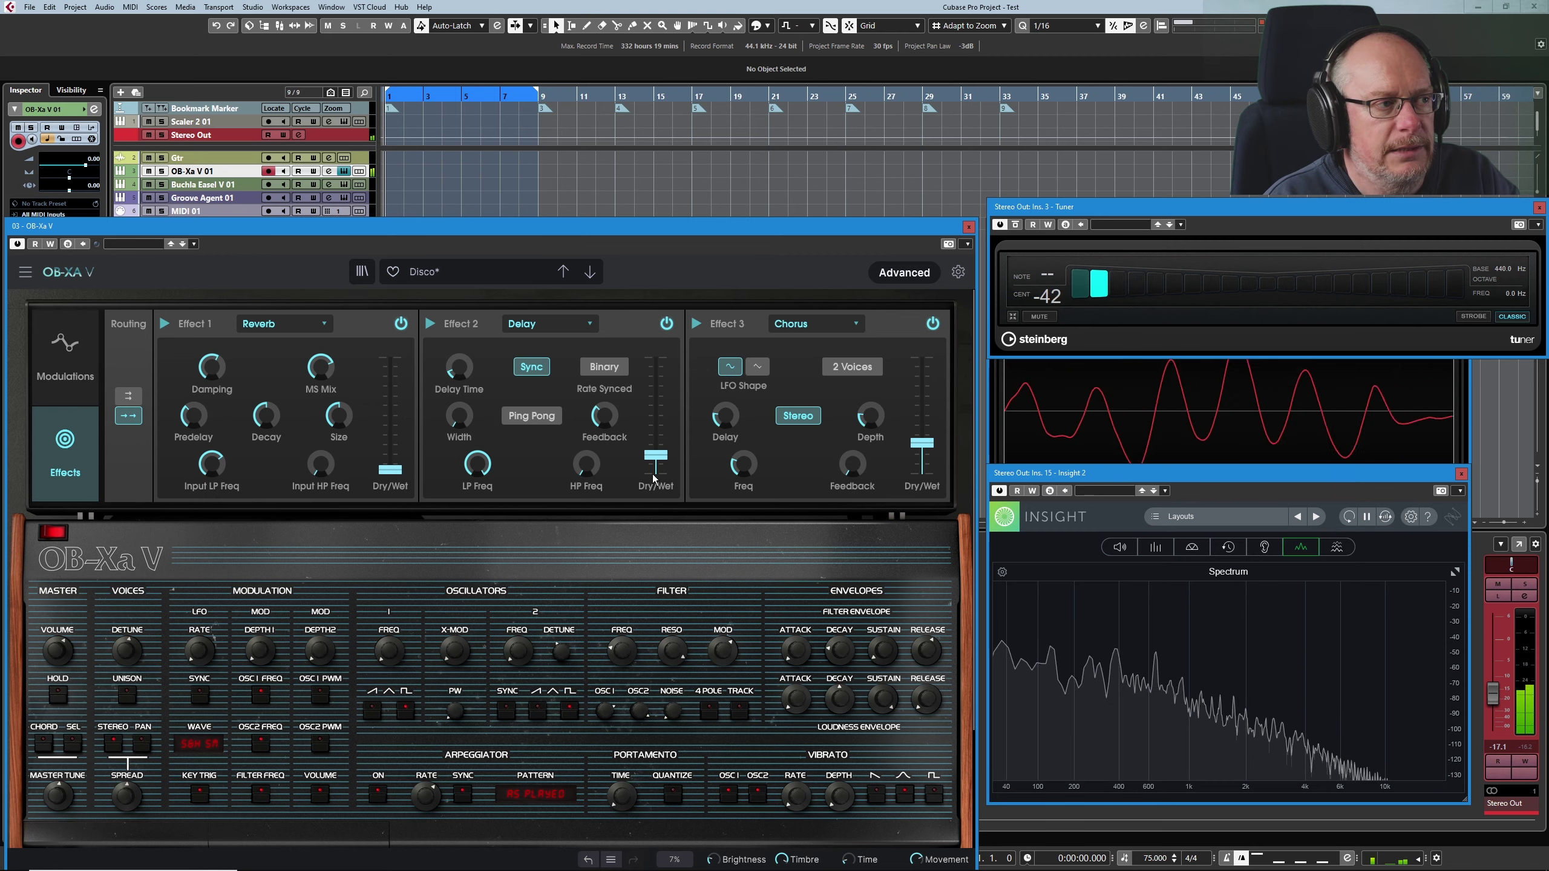
pyautogui.click(666, 325)
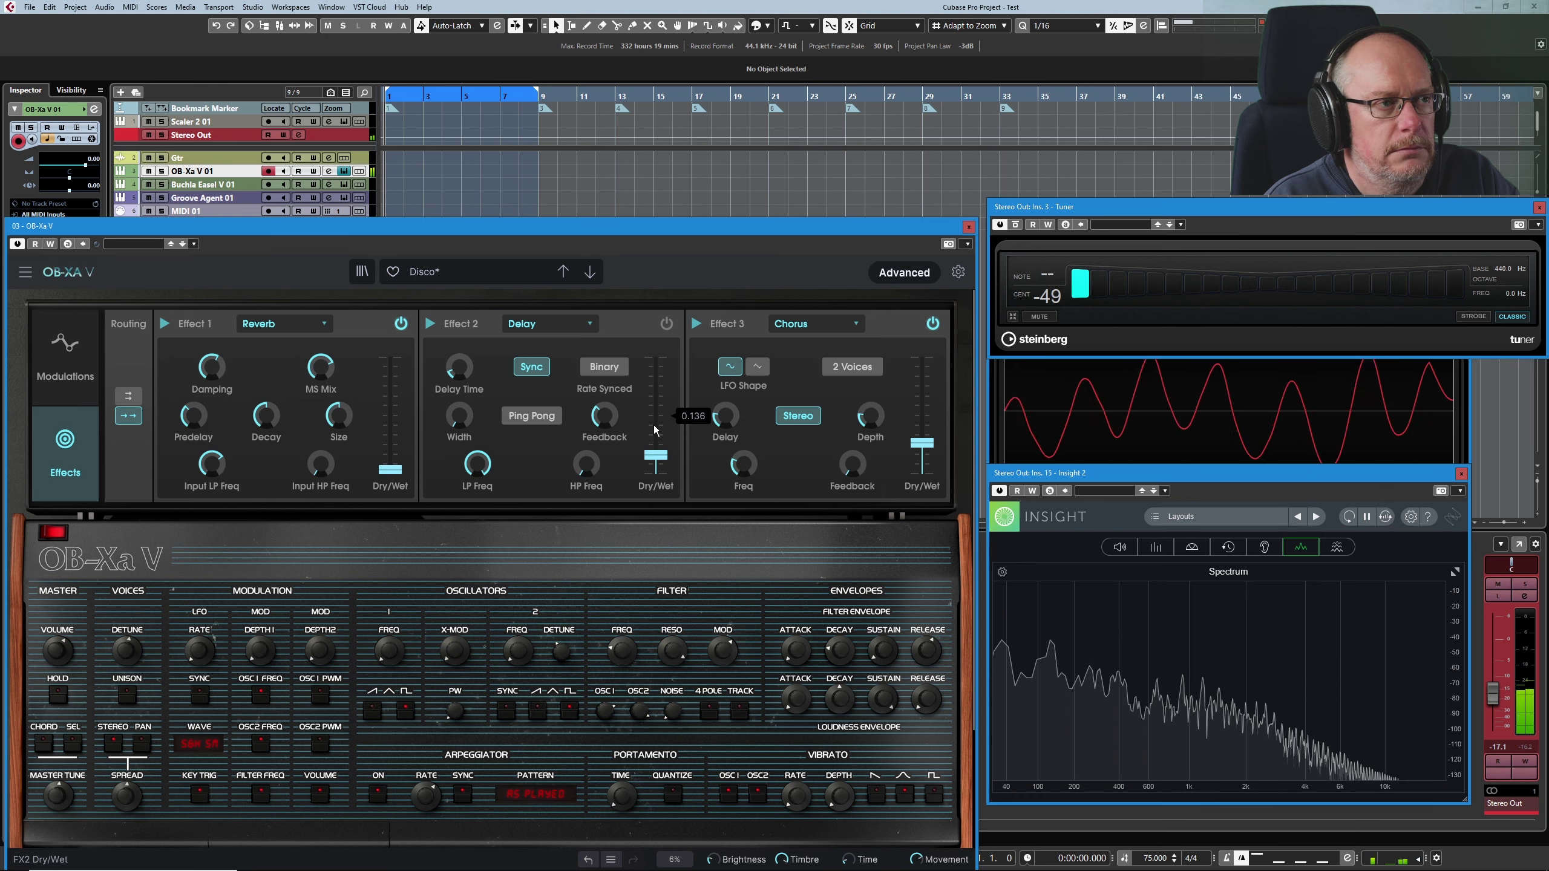
pyautogui.click(934, 325)
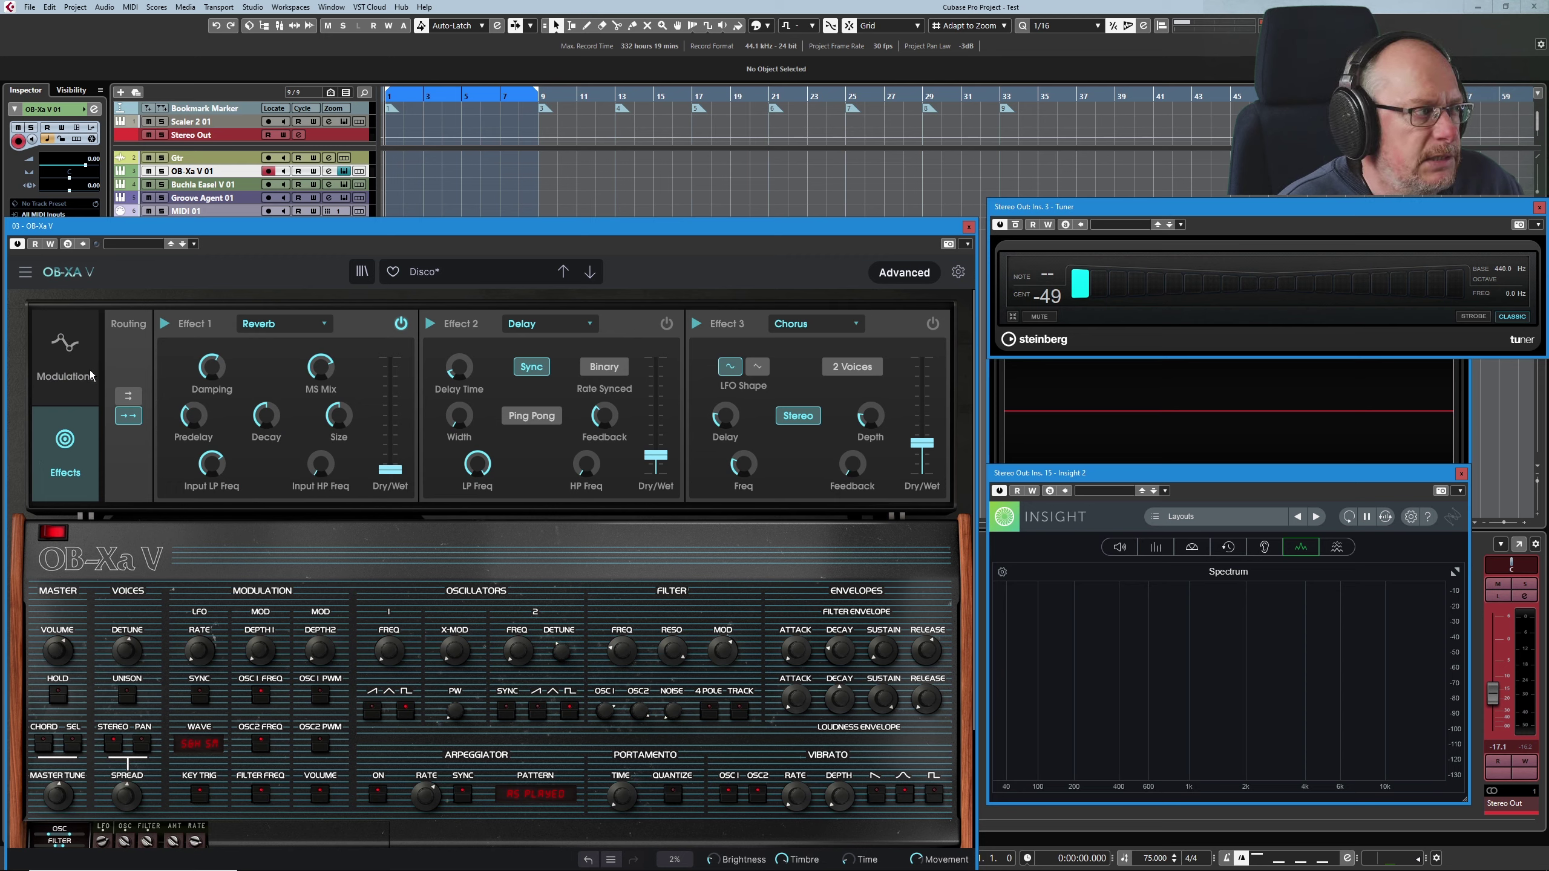
# Step: Clear the velocity to Loud Env Vol amount in the modulation matrix and raise the Stereo Out level to -14.4
pyautogui.click(63, 374)
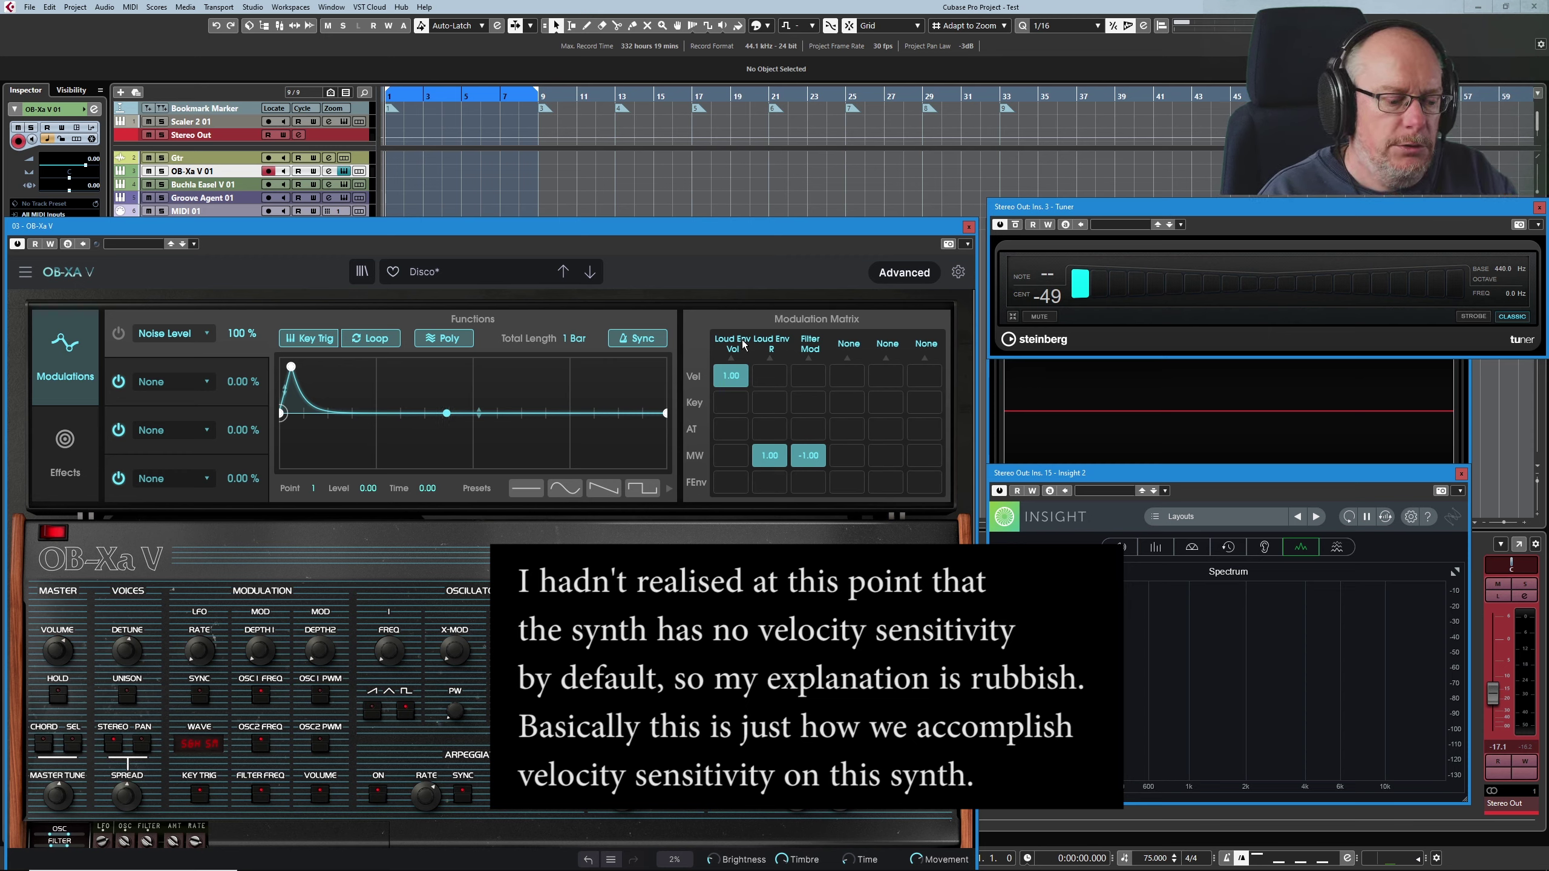
pyautogui.doubleClick(738, 374)
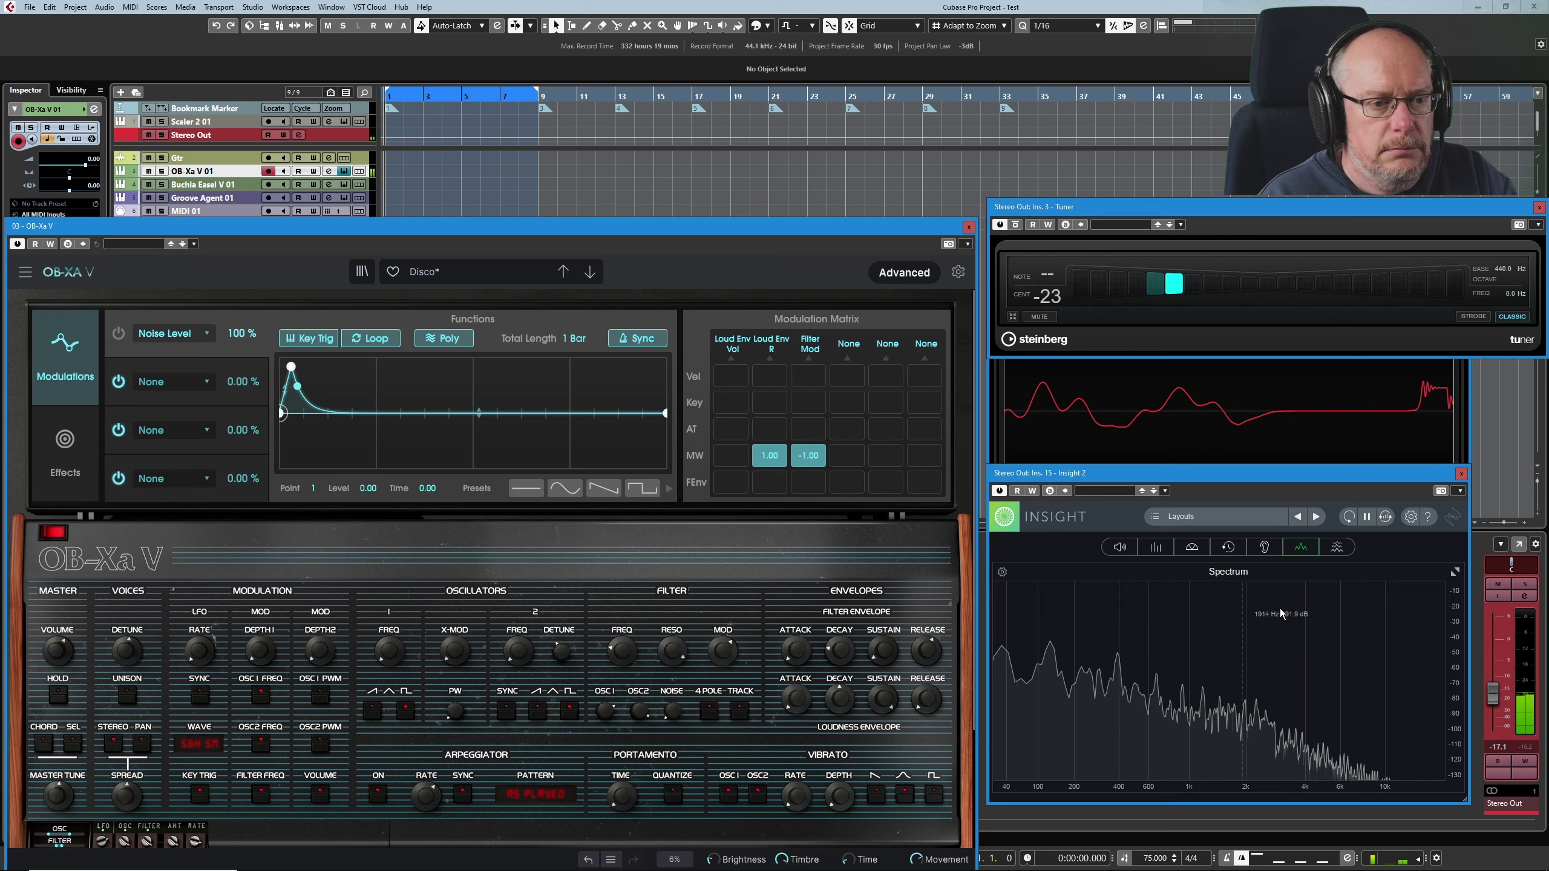
pyautogui.moveTo(1496, 702); pyautogui.dragTo(1497, 693)
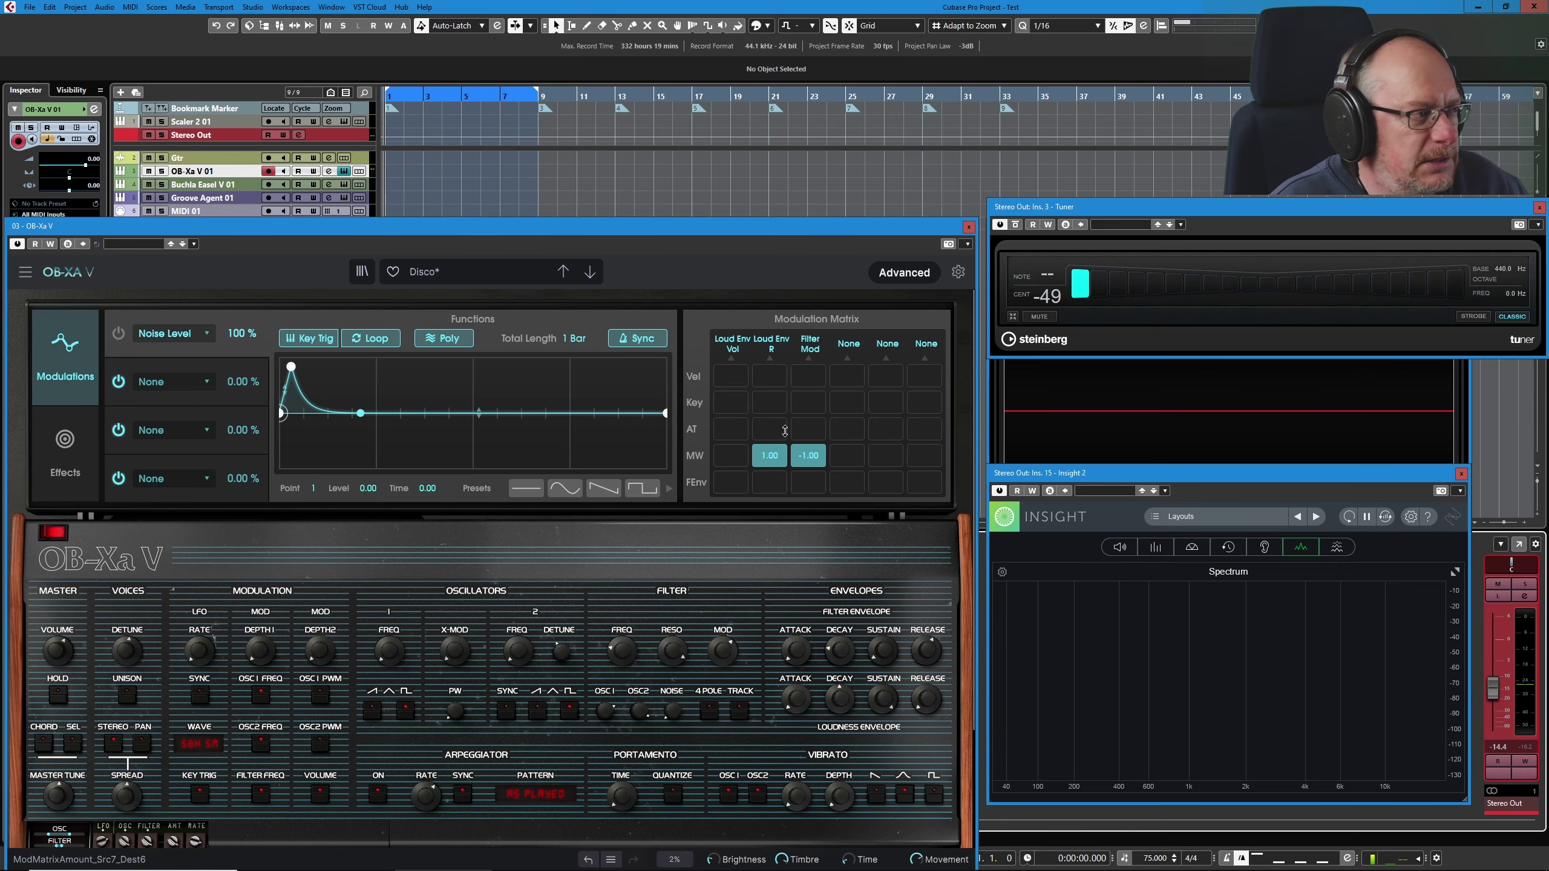
# Step: Close the advanced section to return to the full synth front panel, and raise the Stereo Out level to -9.49
pyautogui.click(81, 332)
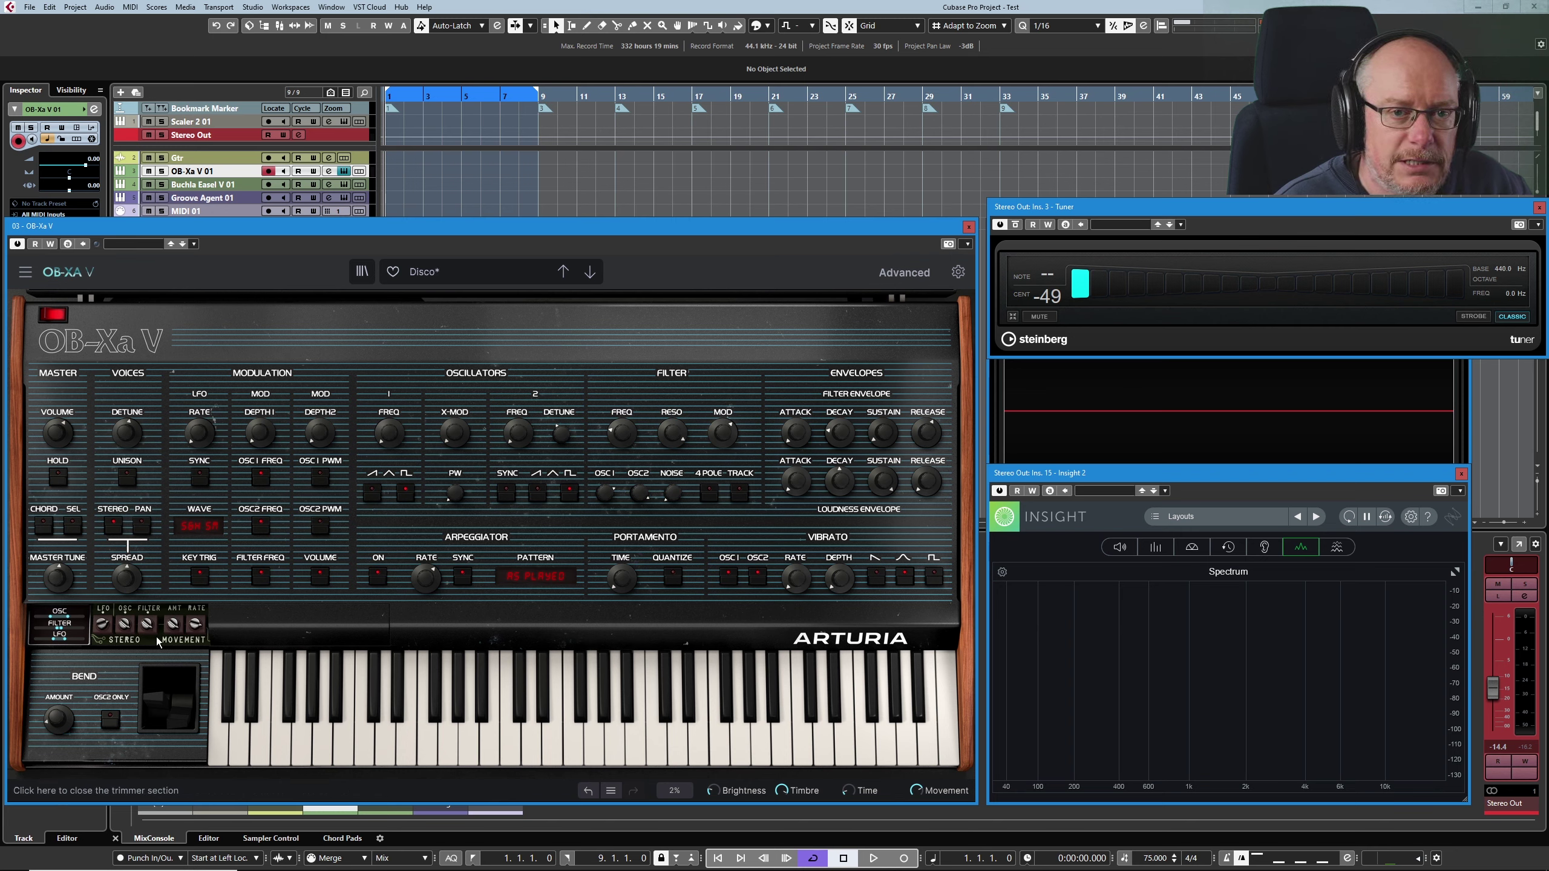
pyautogui.moveTo(128, 630)
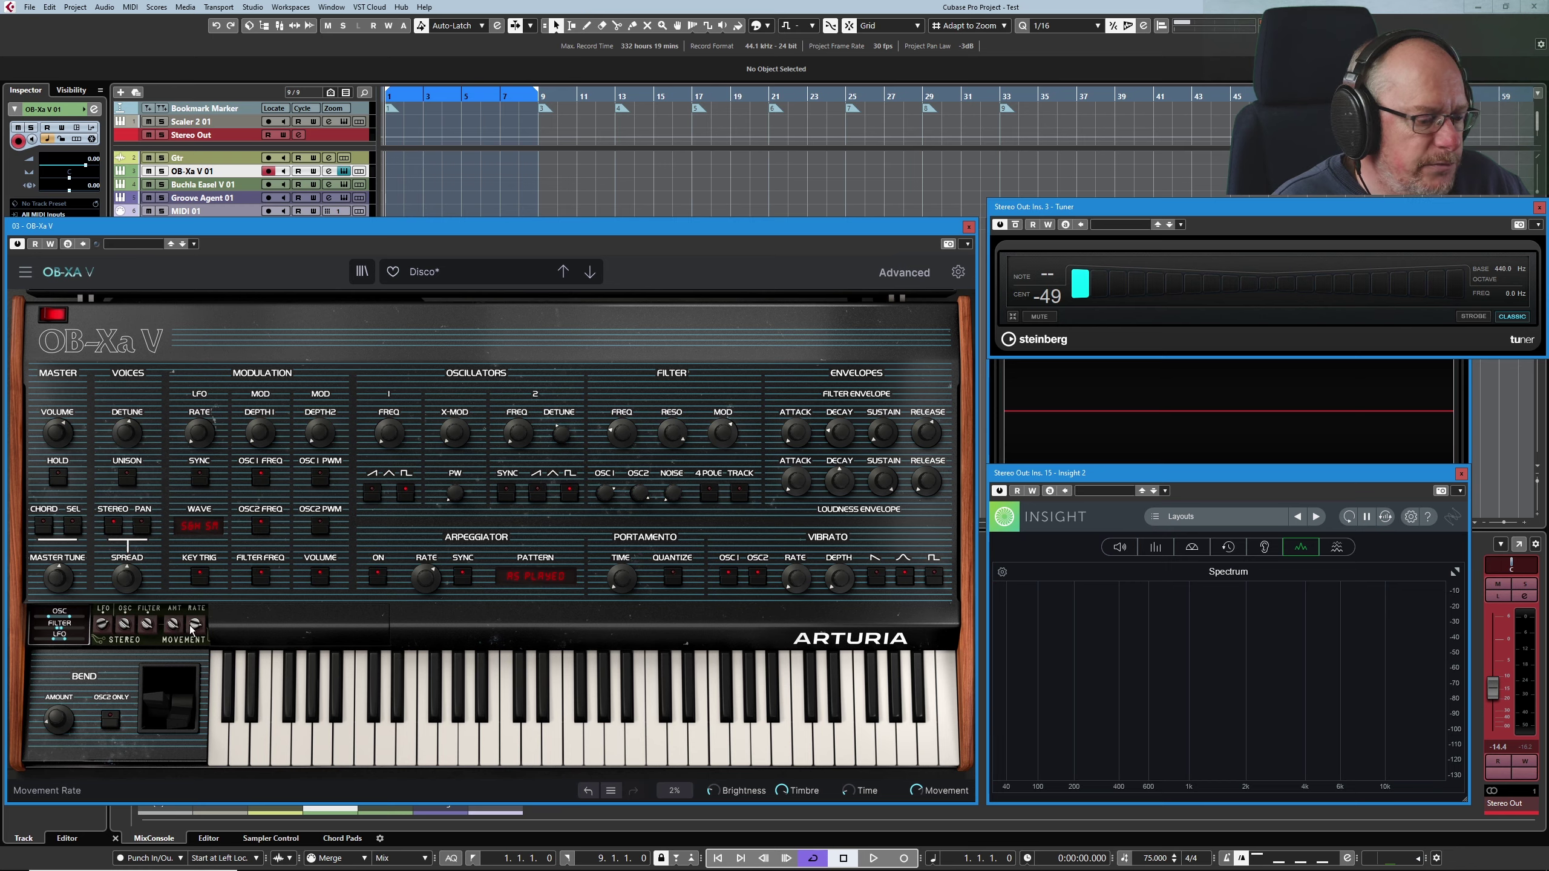
pyautogui.moveTo(195, 629)
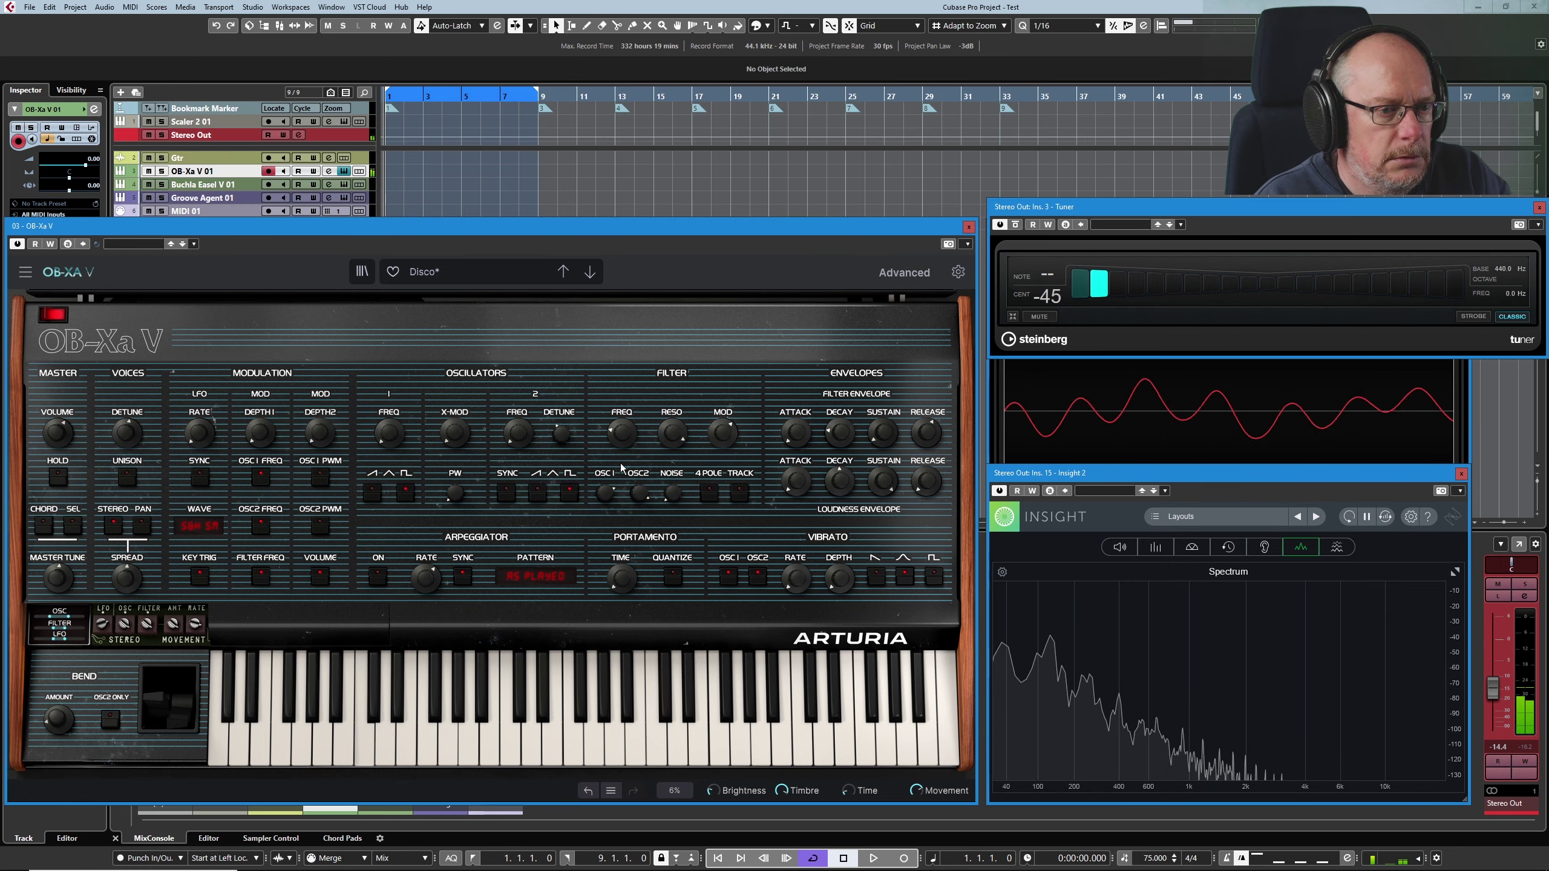
pyautogui.moveTo(1491, 695); pyautogui.dragTo(1498, 686)
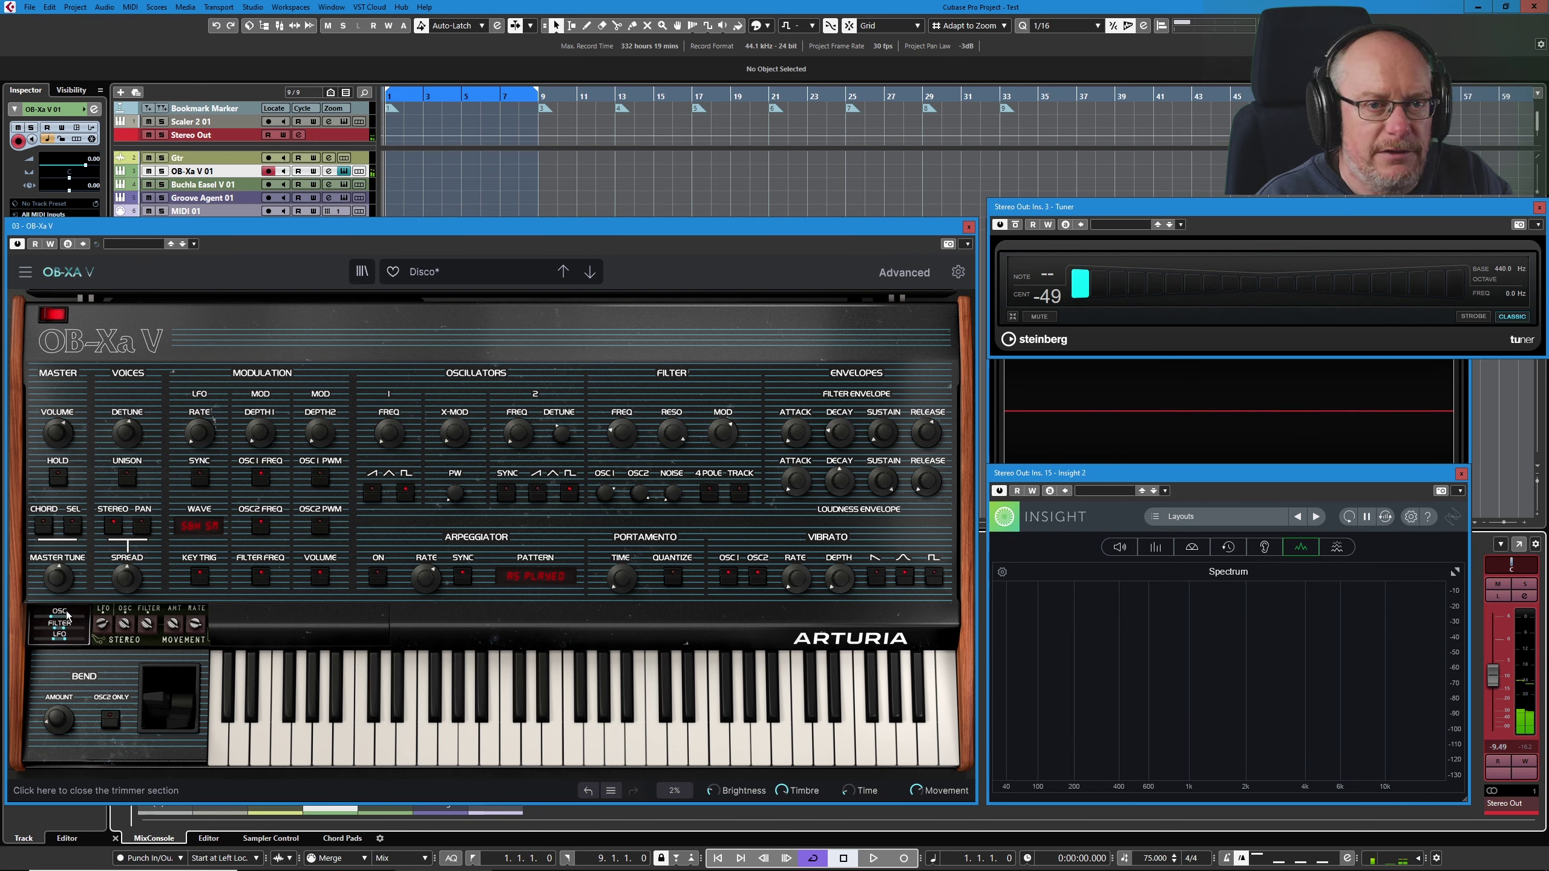
# Step: Turn down the oscillator Stereo amount in the trimmer section
pyautogui.click(200, 436)
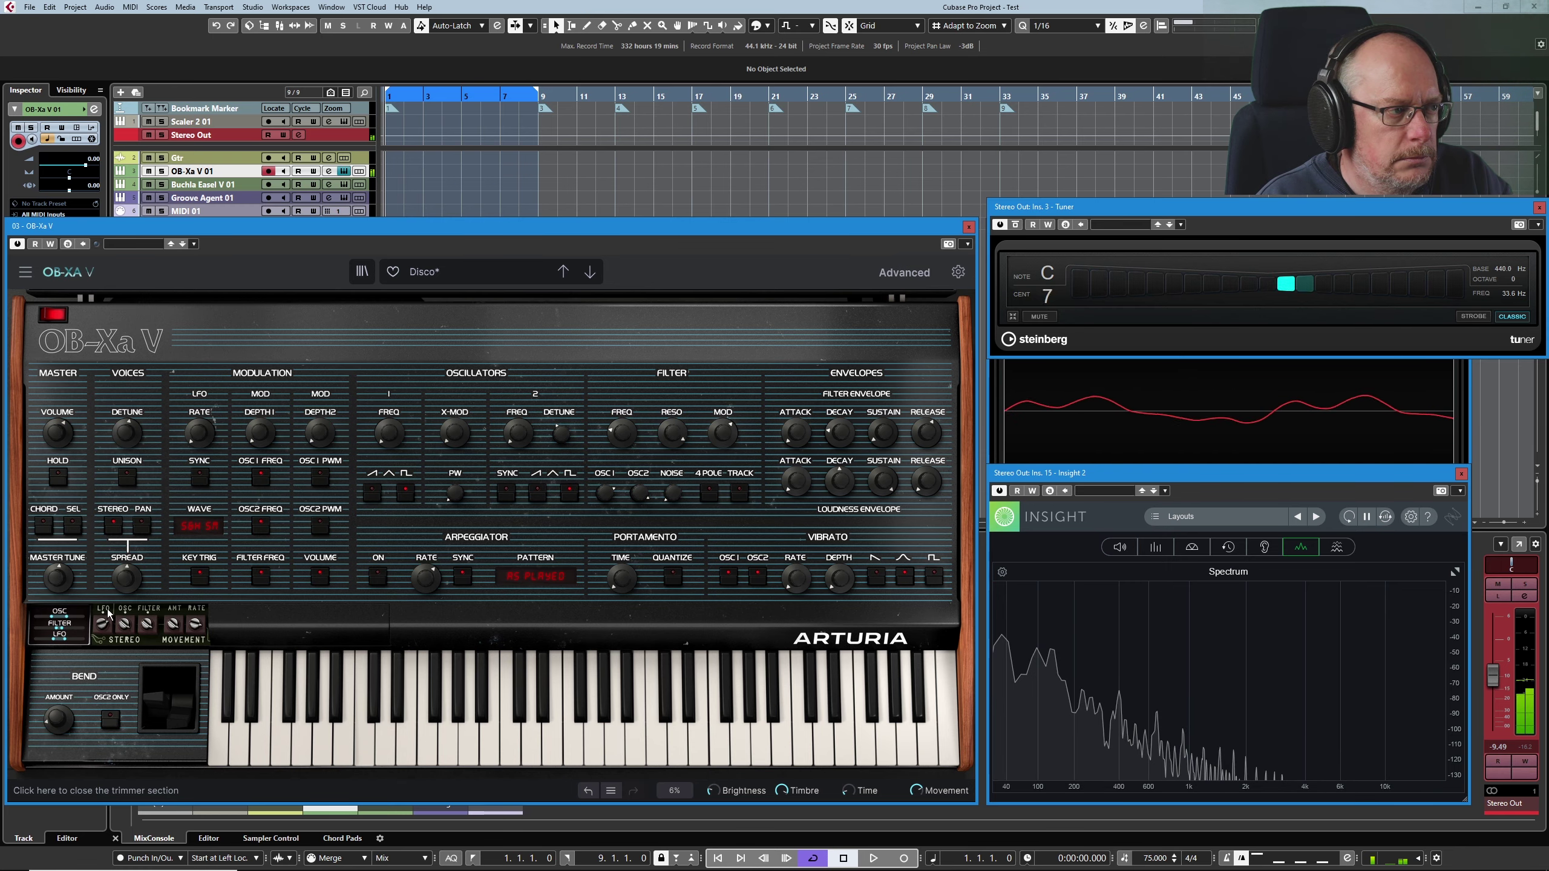
pyautogui.moveTo(127, 629)
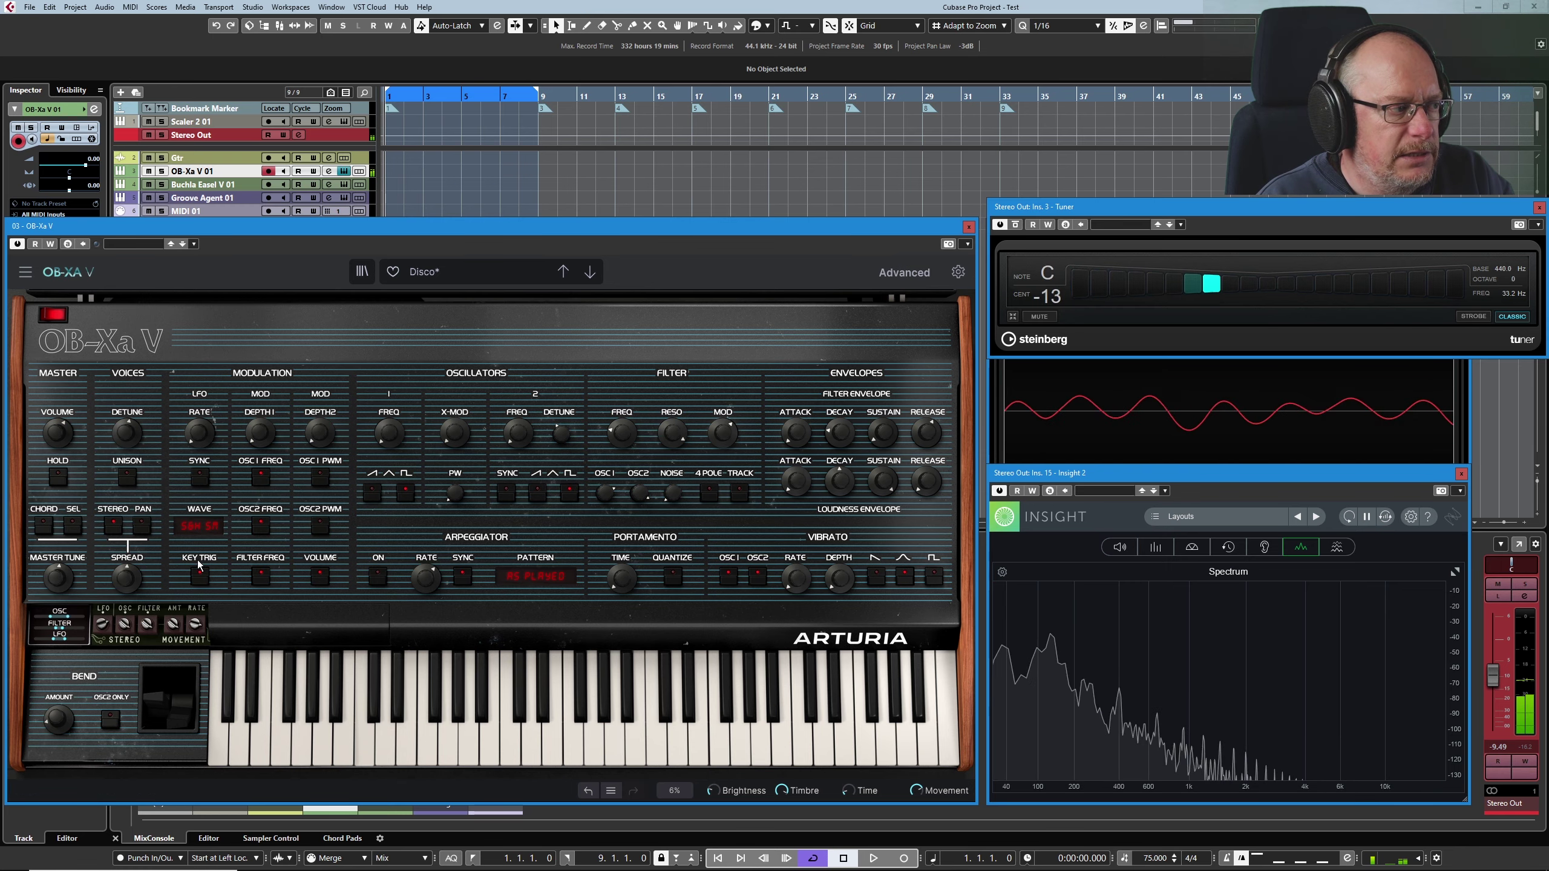
pyautogui.moveTo(128, 629); pyautogui.dragTo(127, 656)
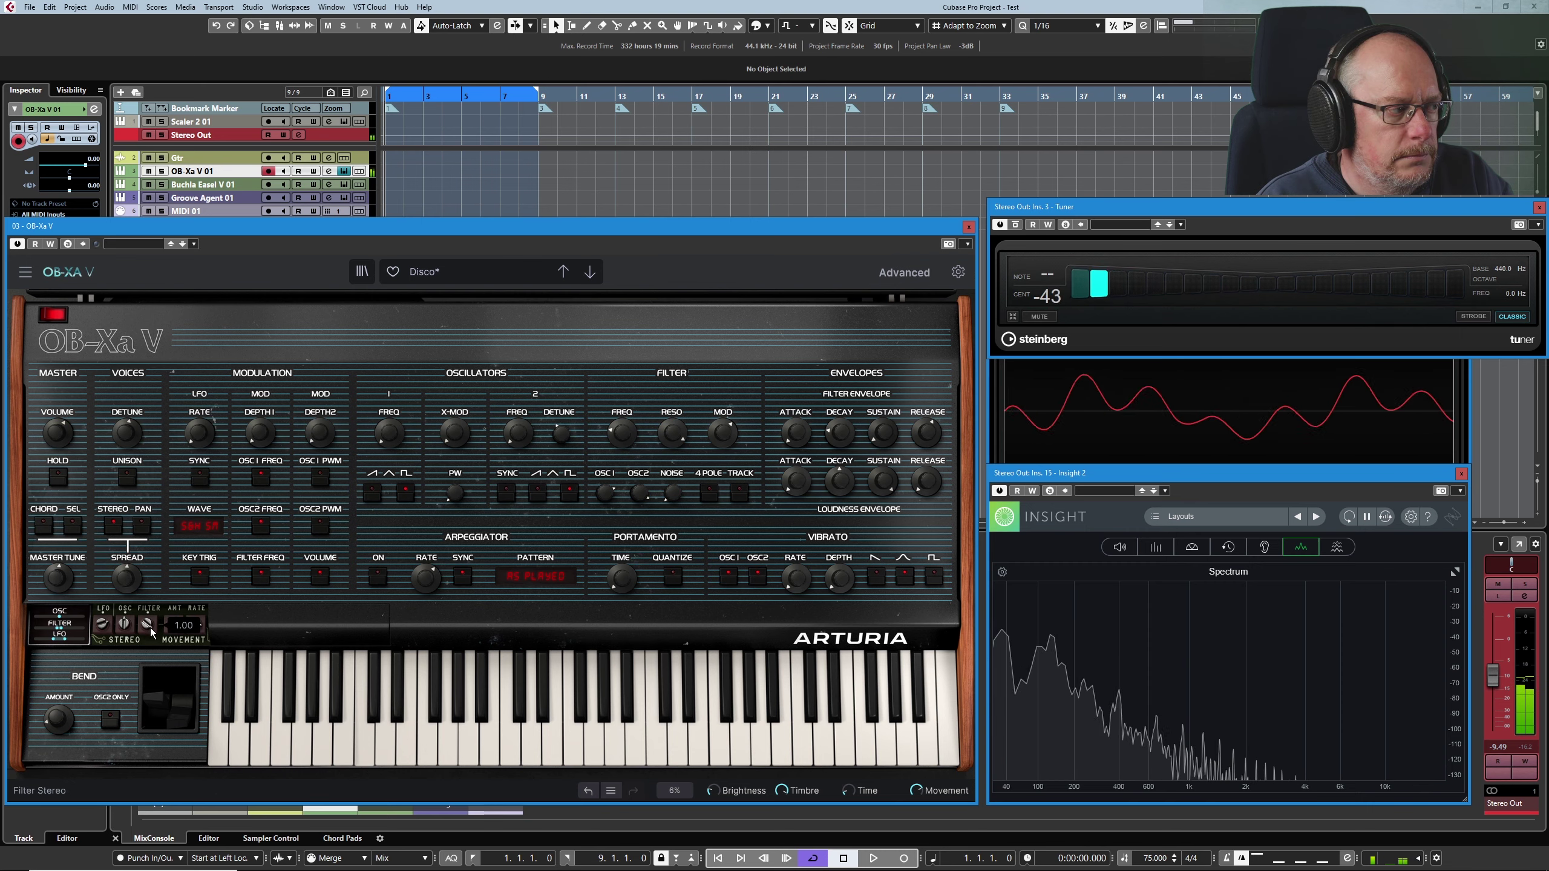
pyautogui.moveTo(155, 632)
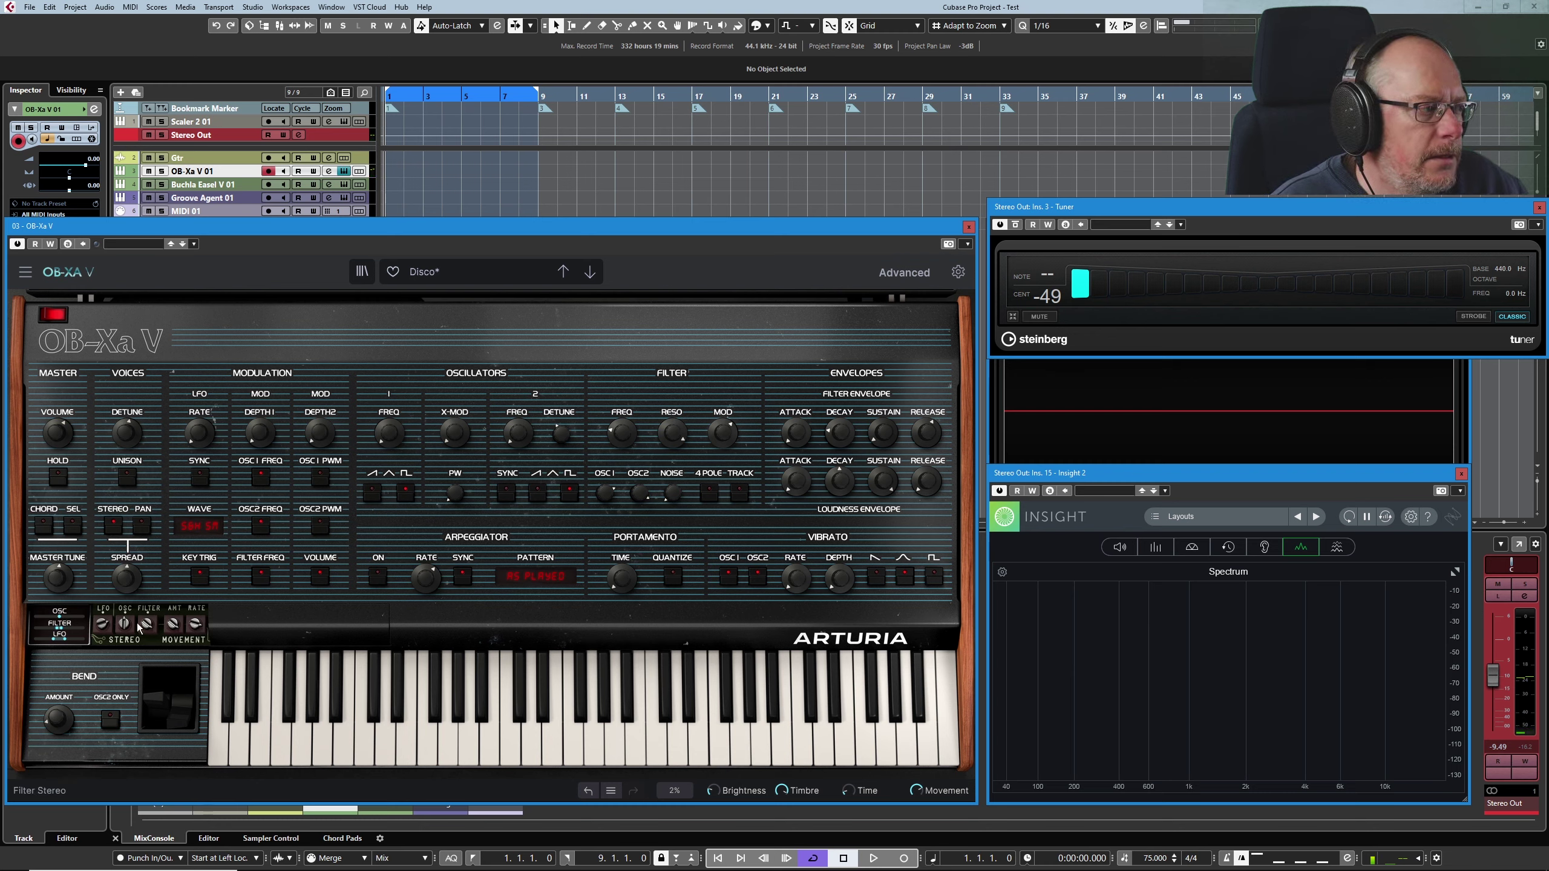
pyautogui.moveTo(105, 630)
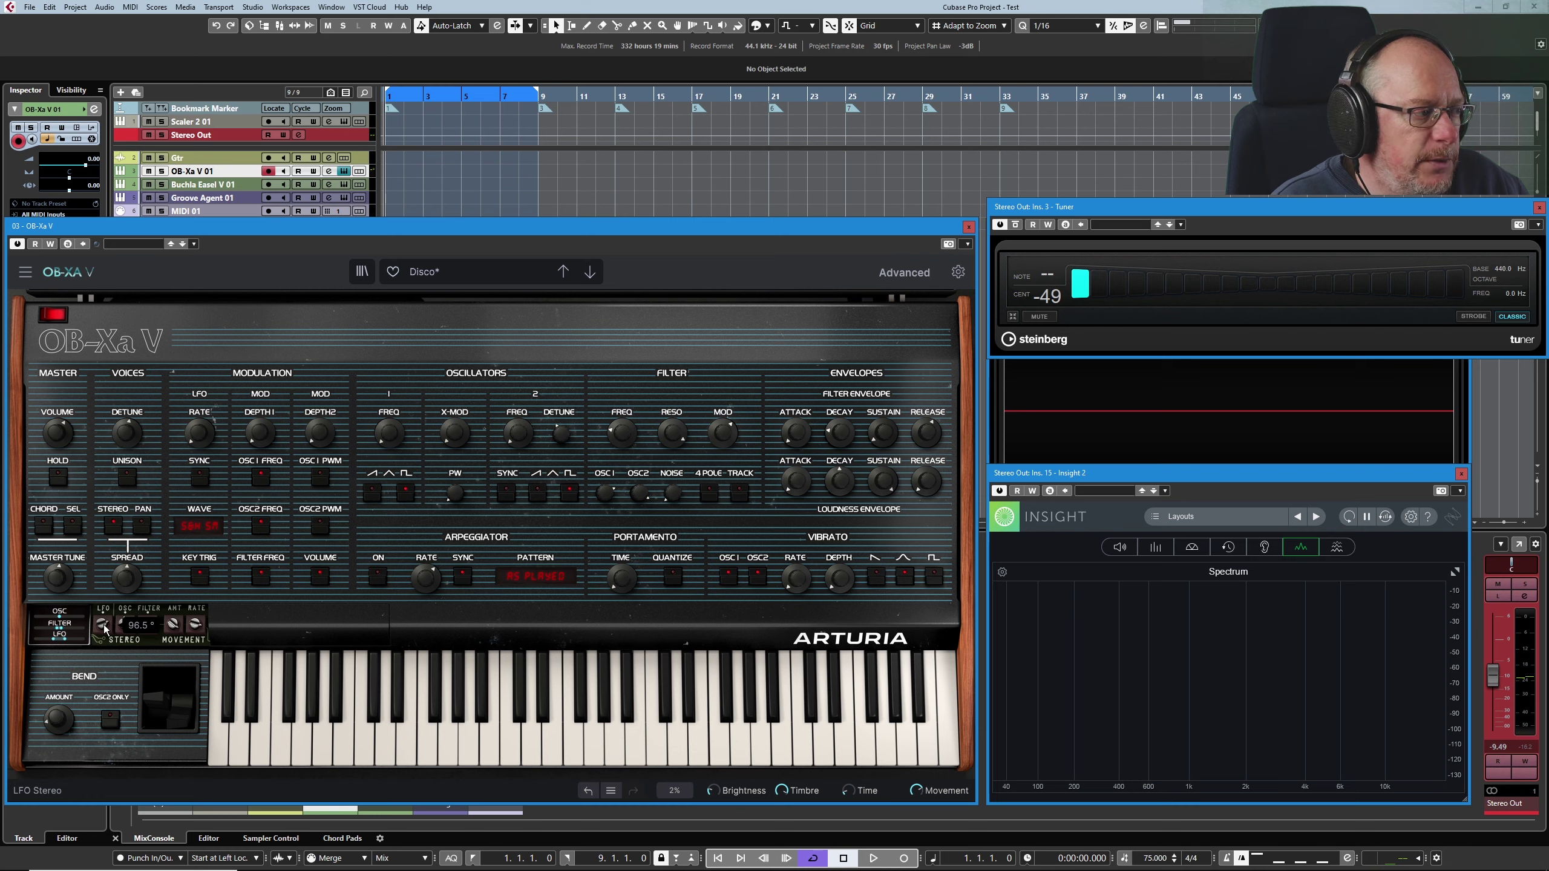
# Step: Compare oscillator 2 at 0.00 st detune with a detuned setting of about -0.200 st
pyautogui.moveTo(206, 437)
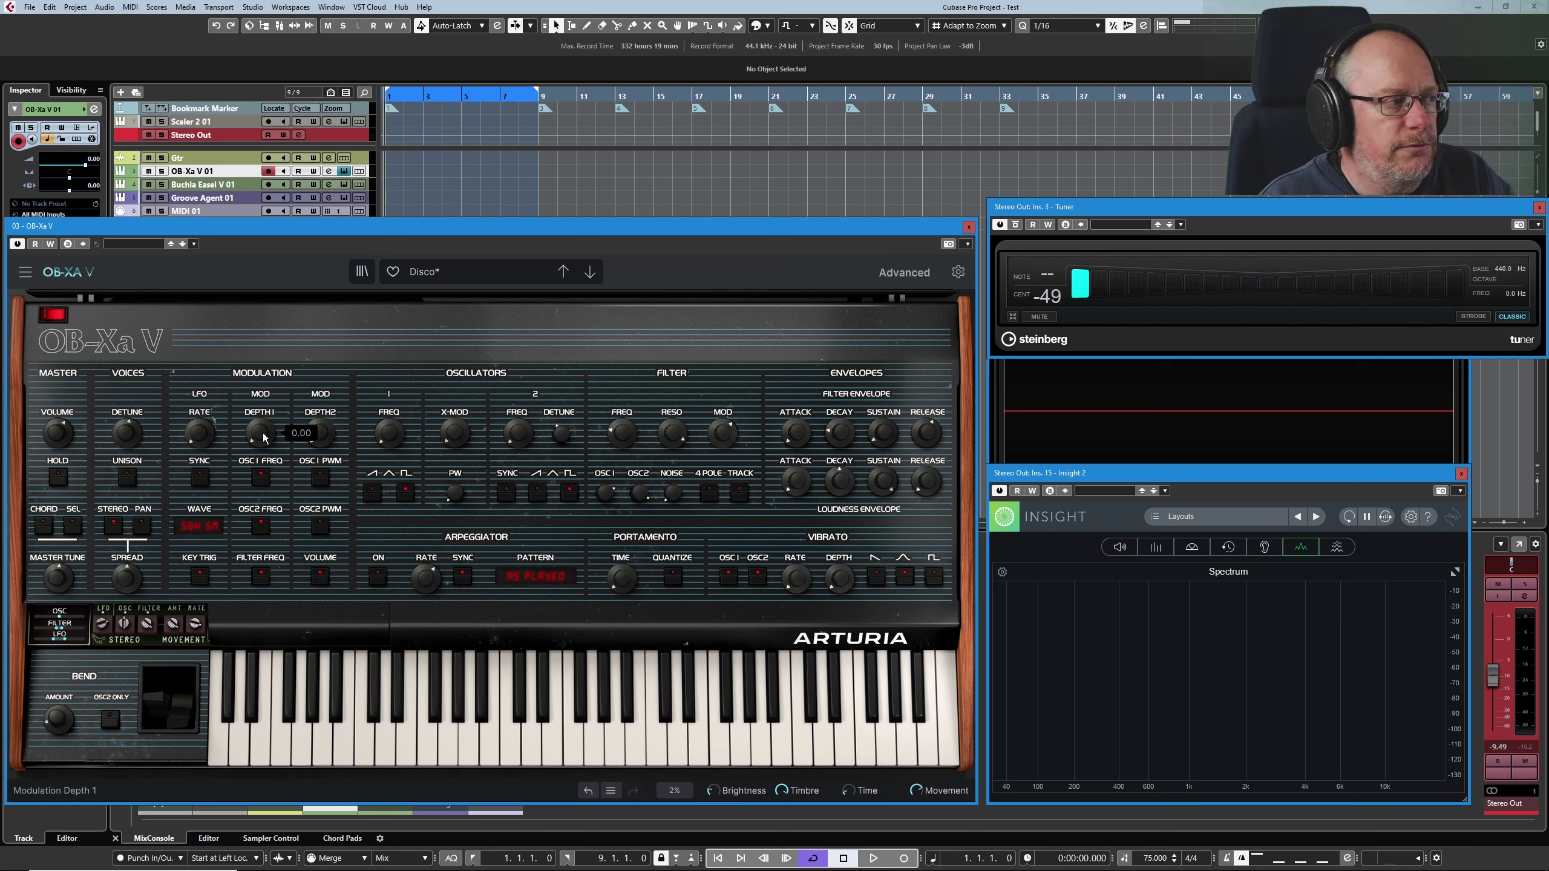
pyautogui.moveTo(289, 434)
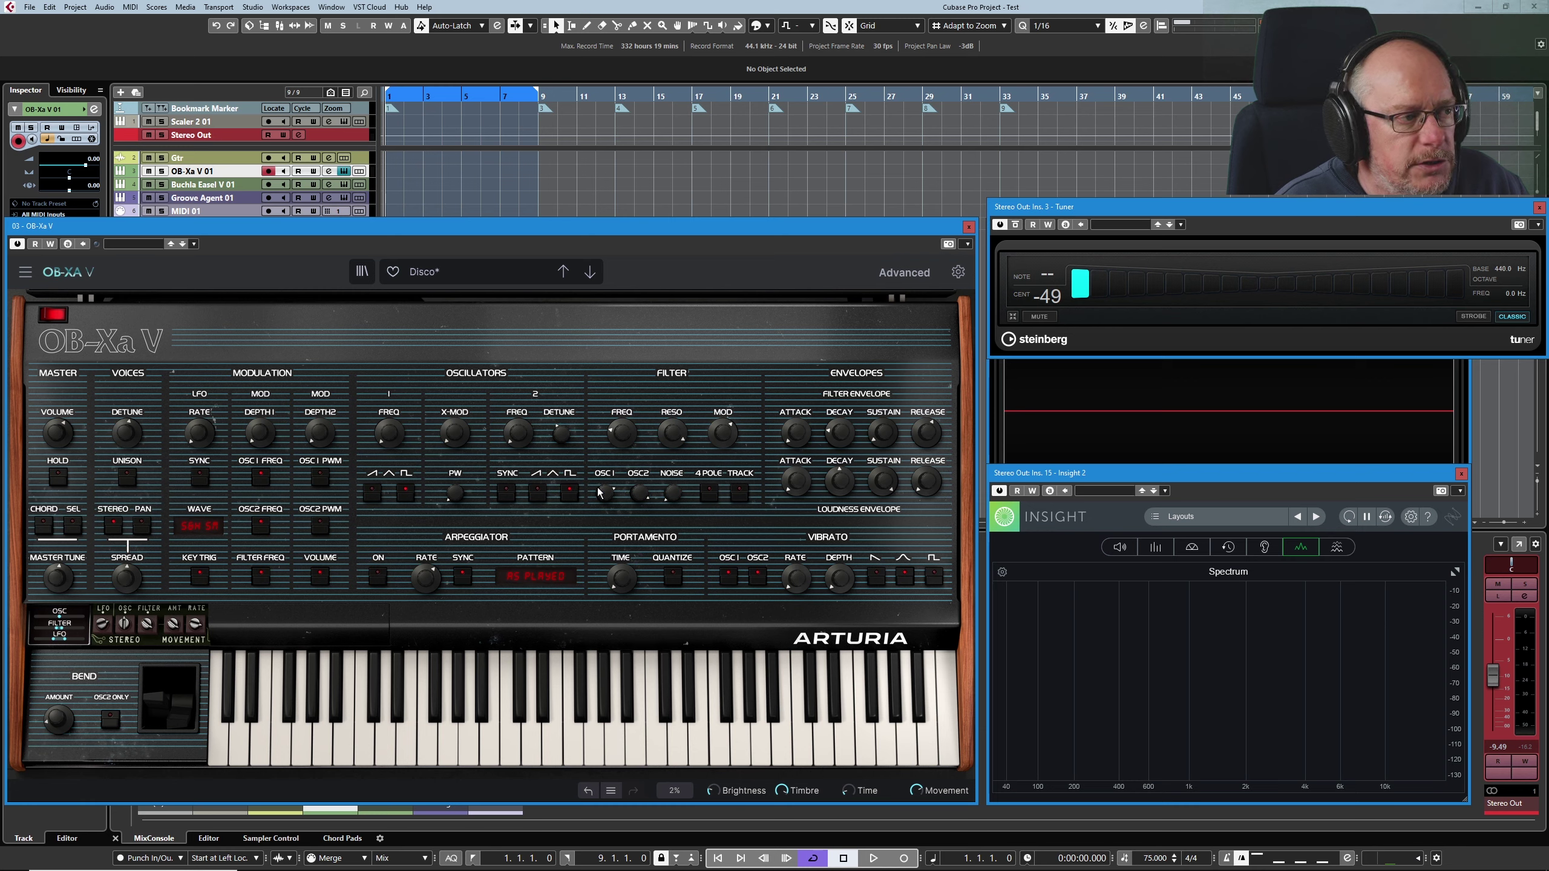
pyautogui.moveTo(647, 500)
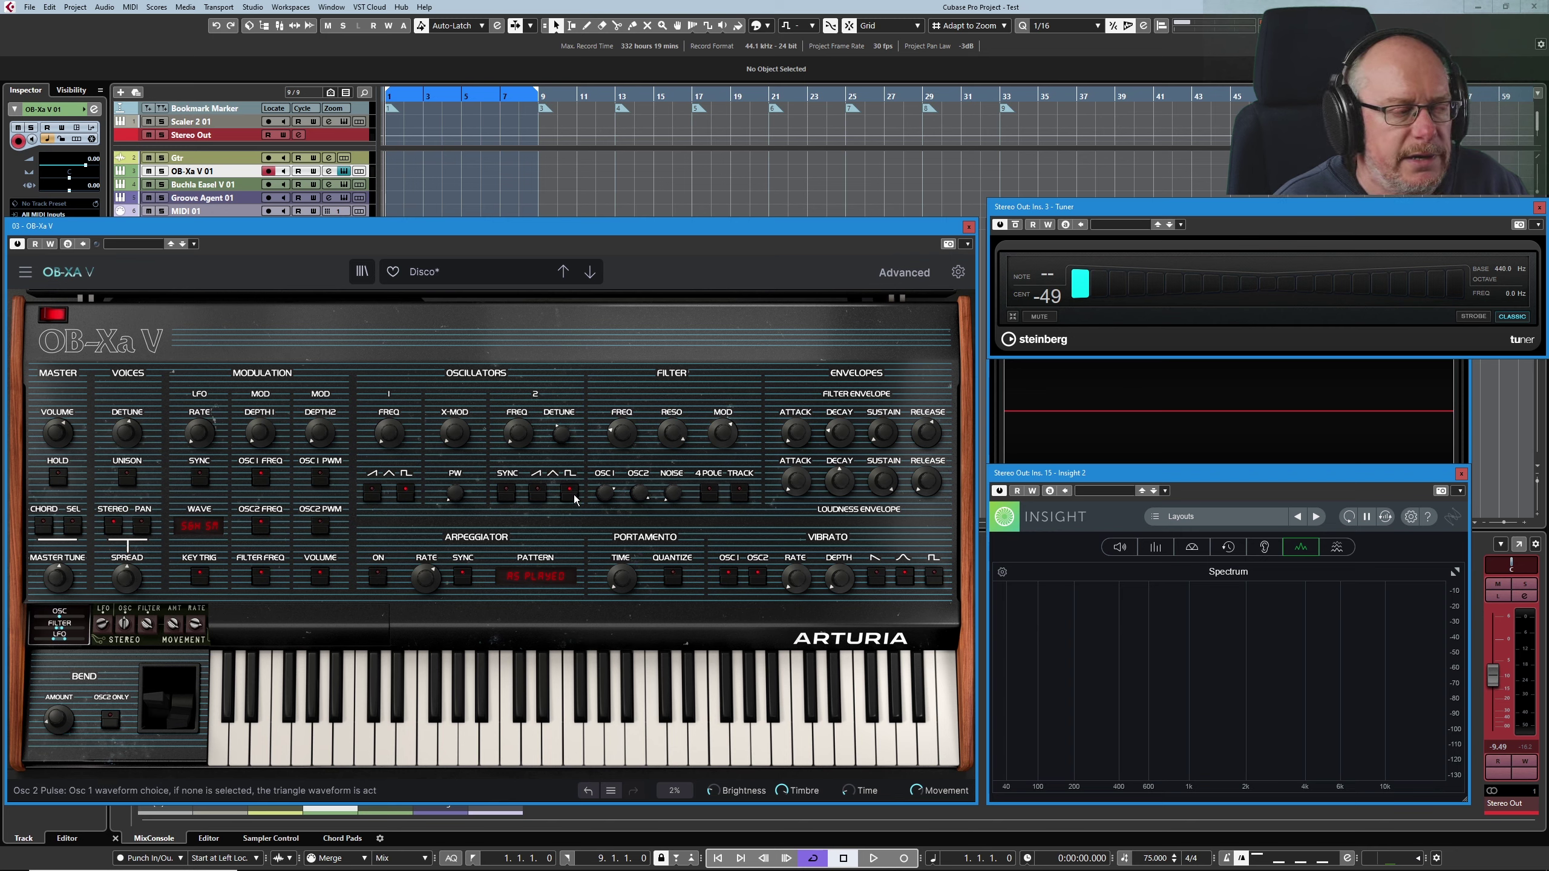
pyautogui.moveTo(562, 437)
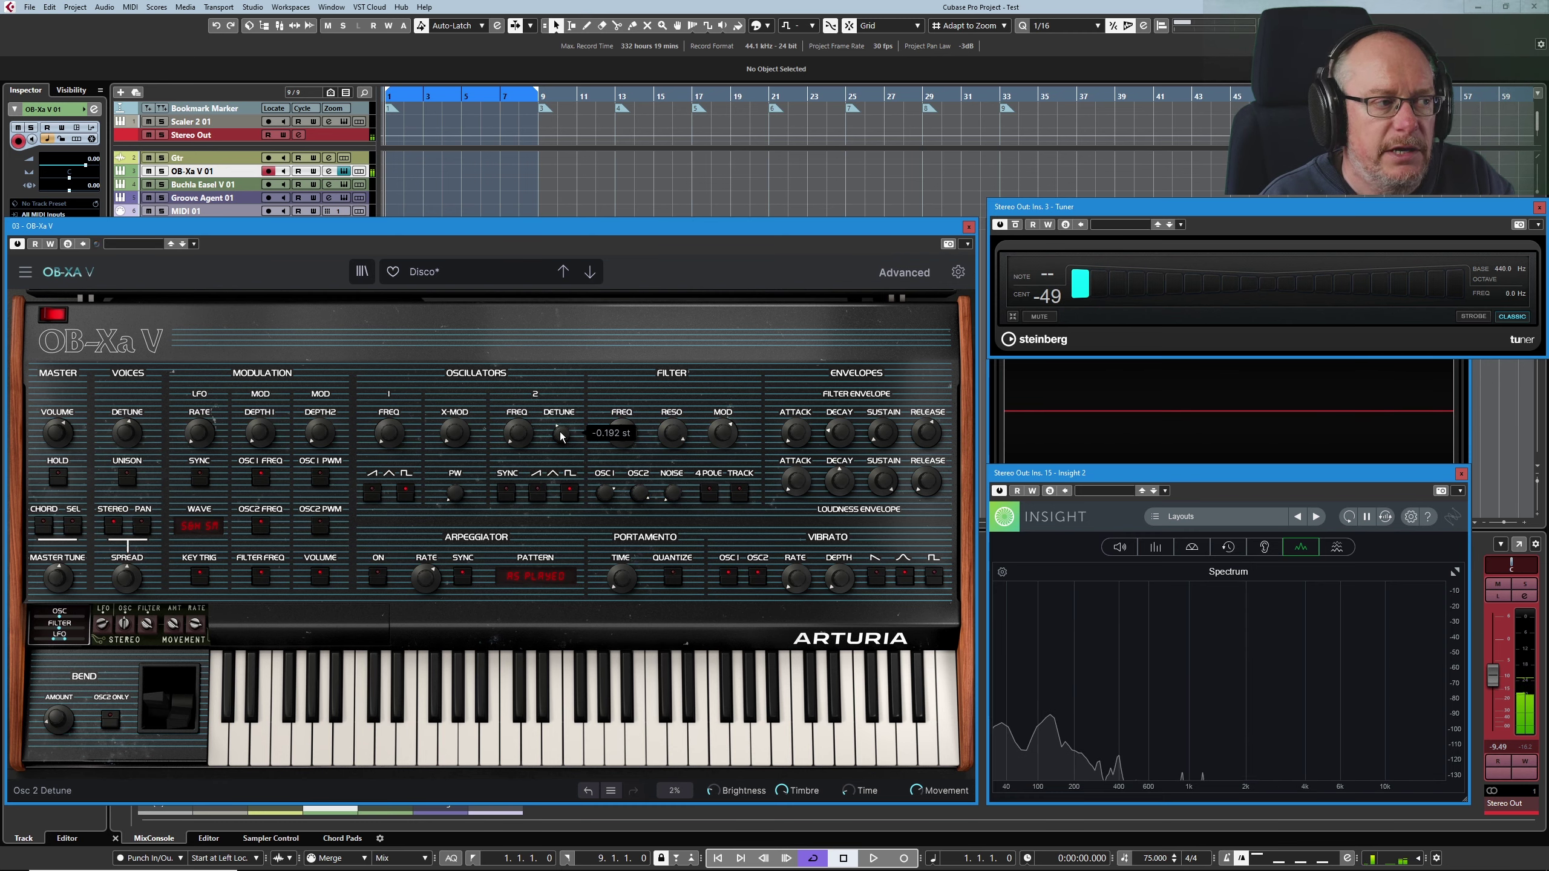
pyautogui.doubleClick(561, 435)
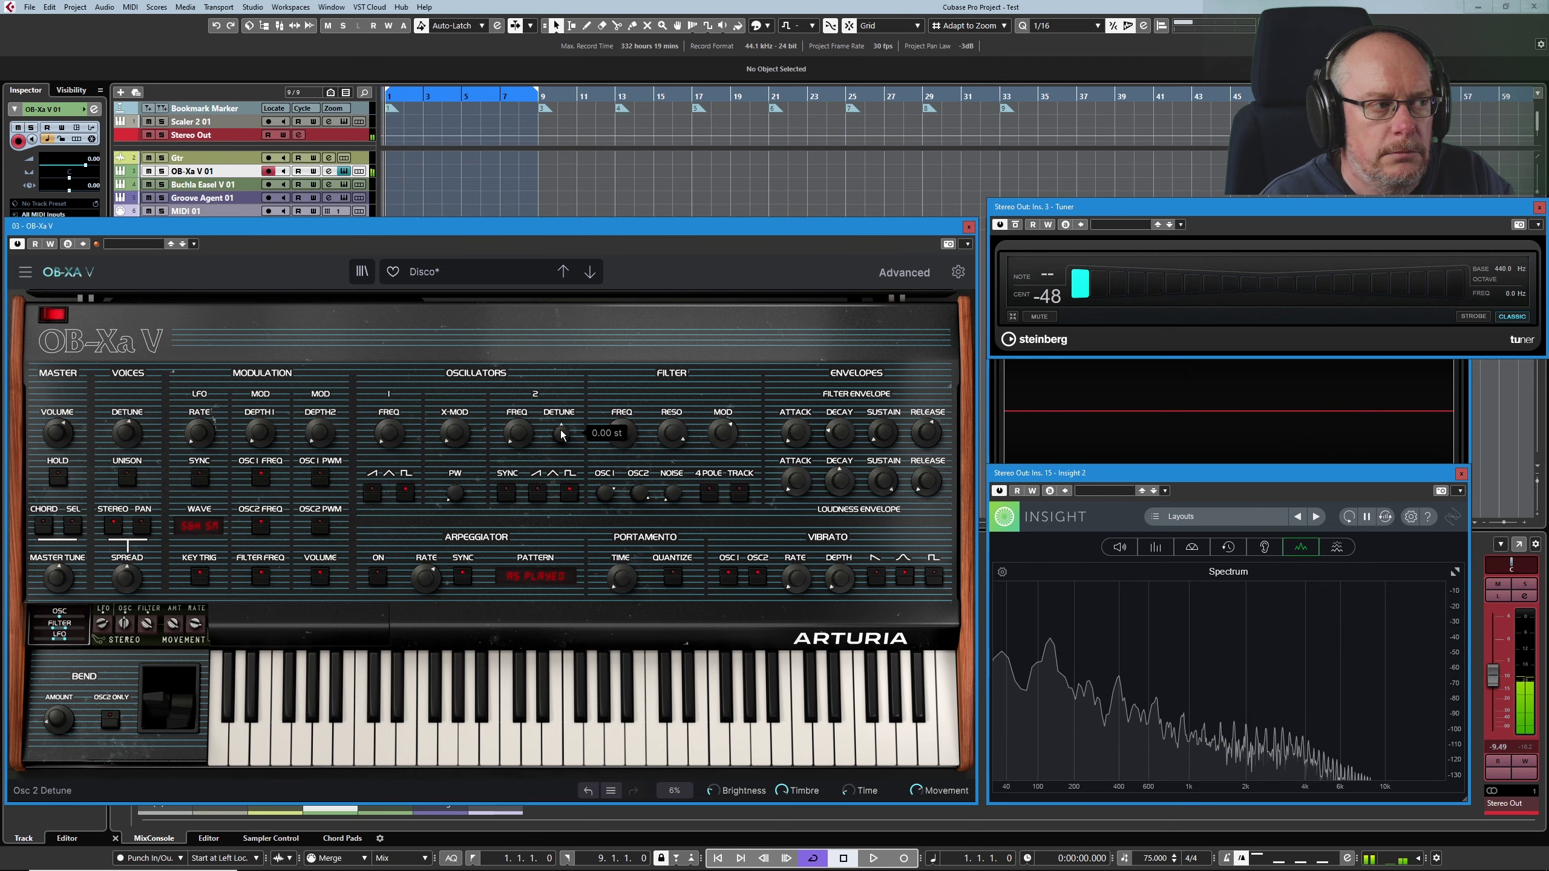
pyautogui.moveTo(561, 435); pyautogui.dragTo(561, 443)
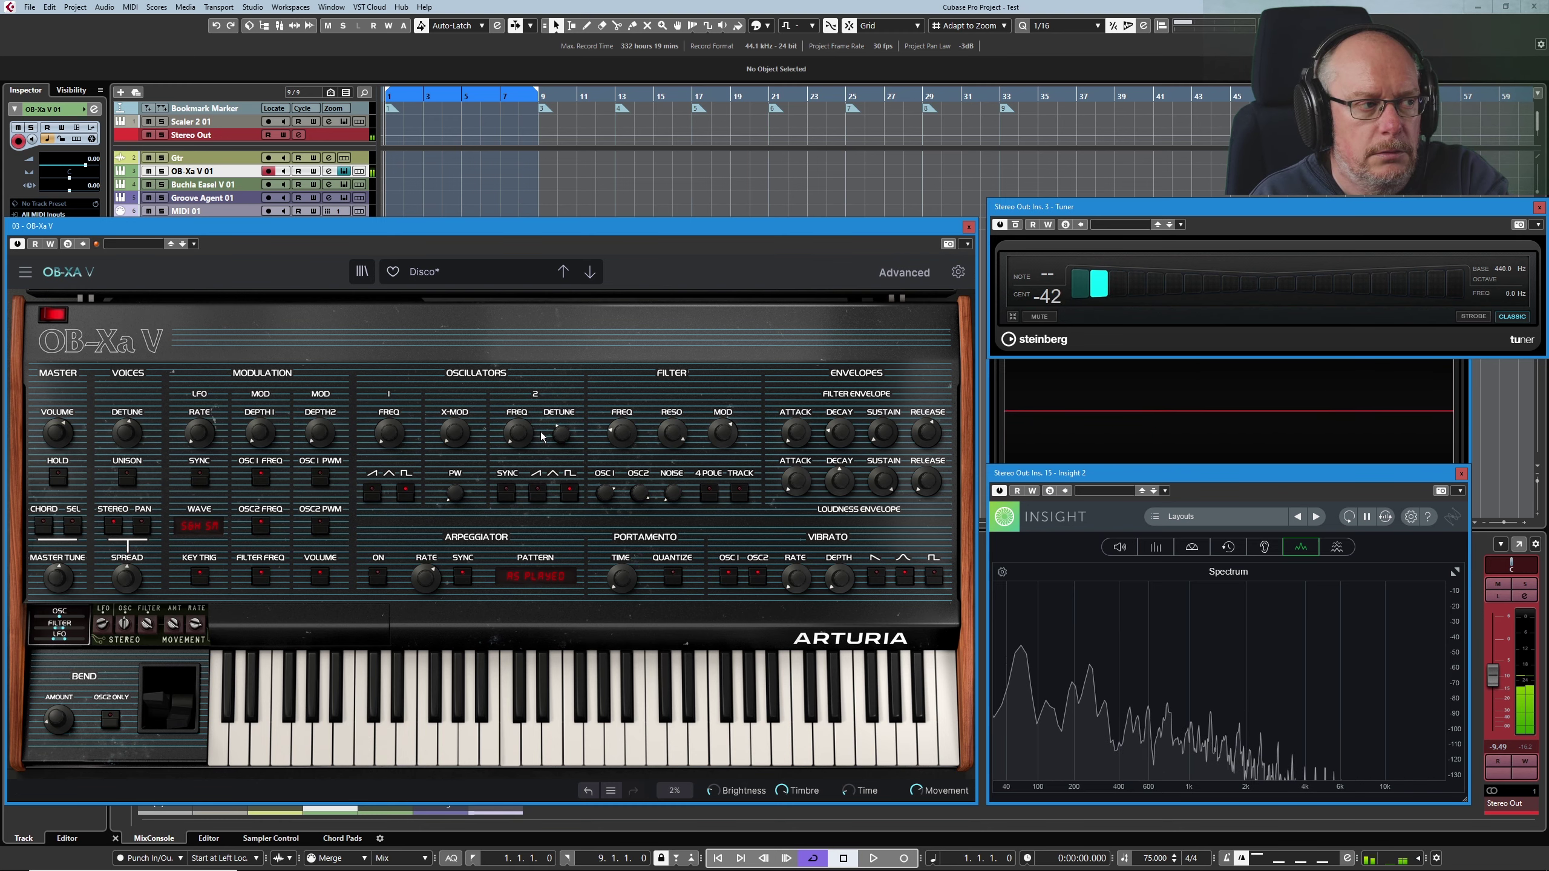
pyautogui.doubleClick(564, 437)
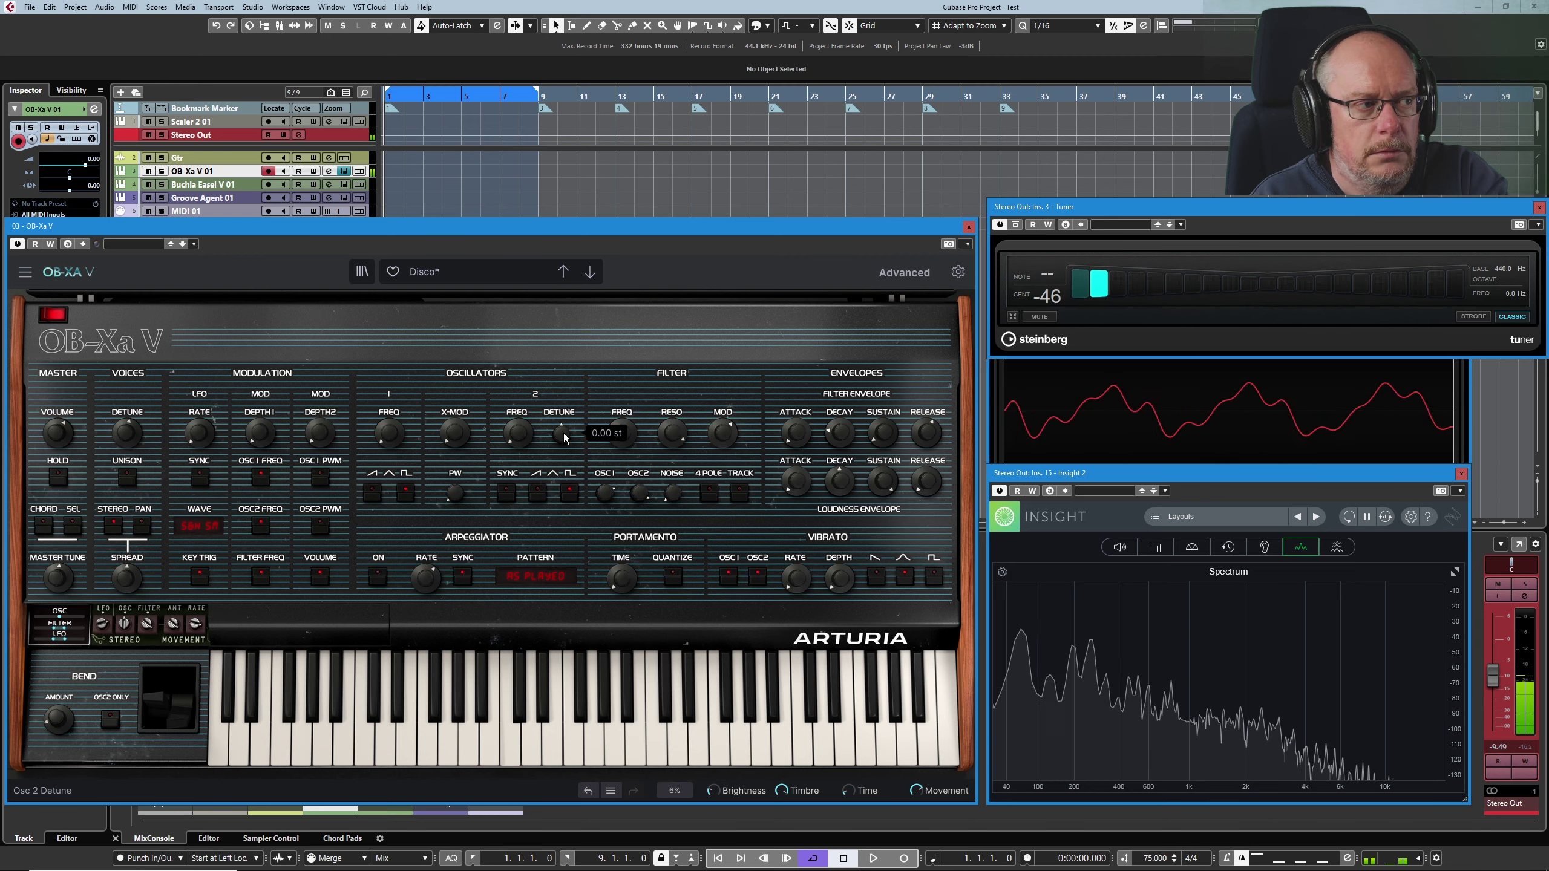
pyautogui.moveTo(564, 434); pyautogui.dragTo(564, 442)
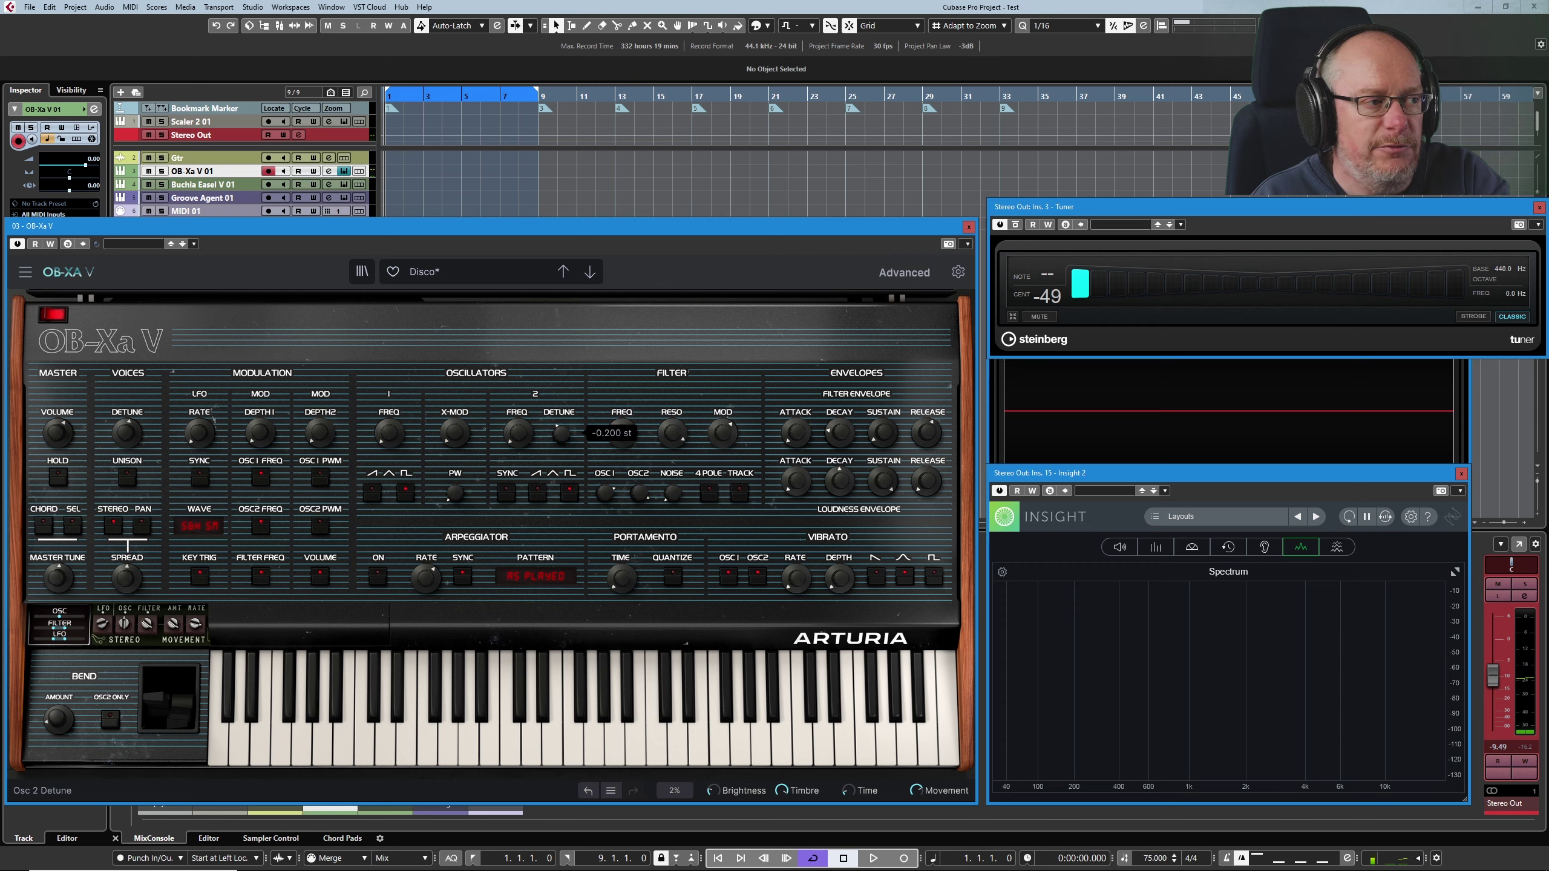
pyautogui.moveTo(564, 442); pyautogui.dragTo(567, 417)
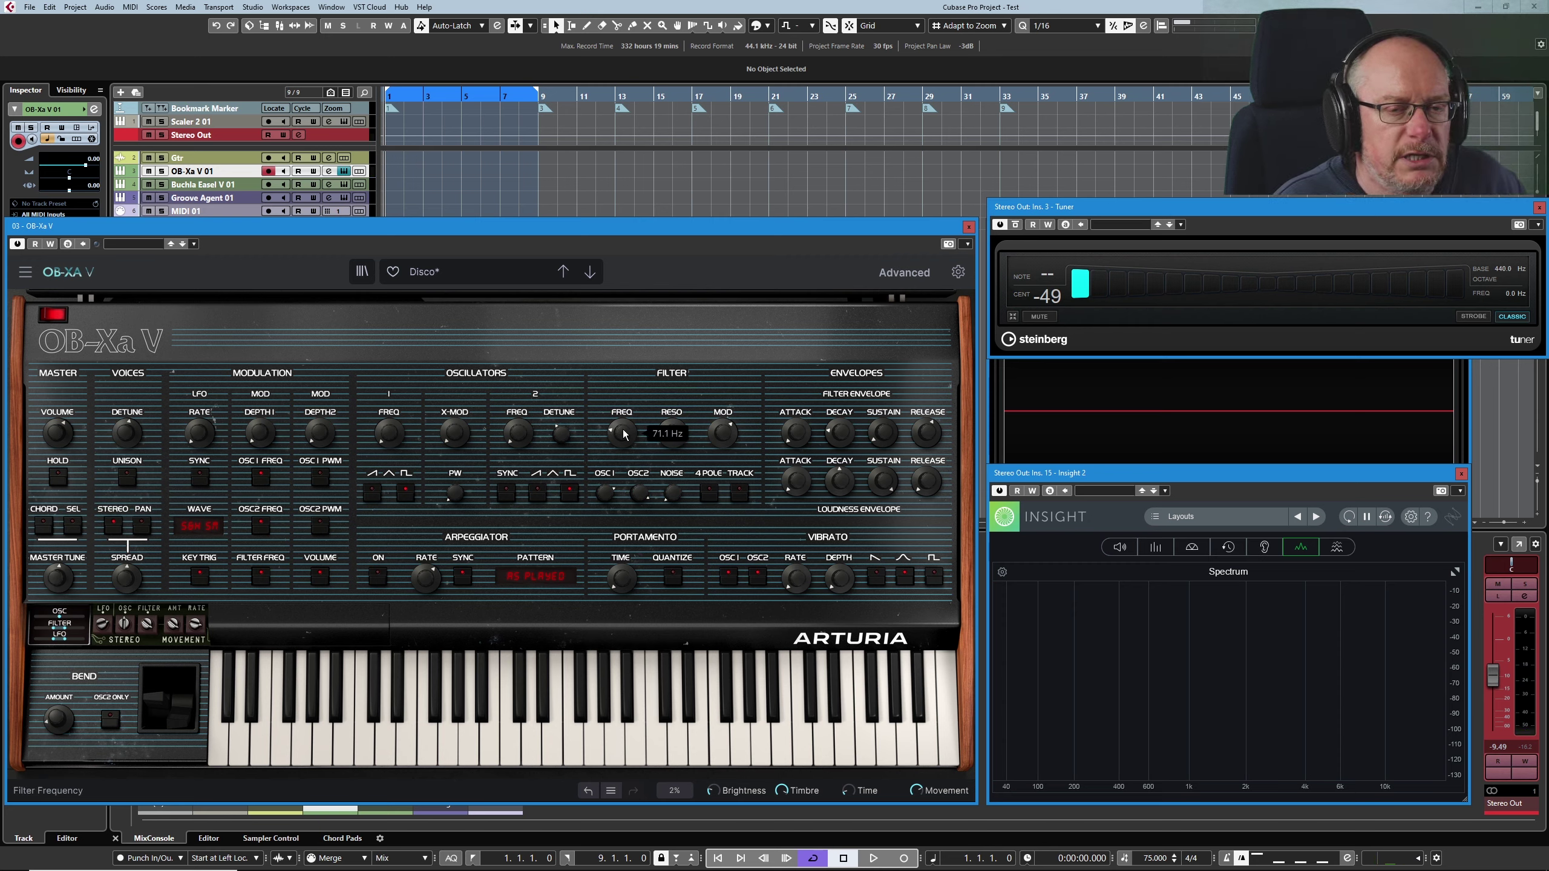
# Step: Look at the arpeggiator's pattern and octave choices without changing them
pyautogui.moveTo(678, 436)
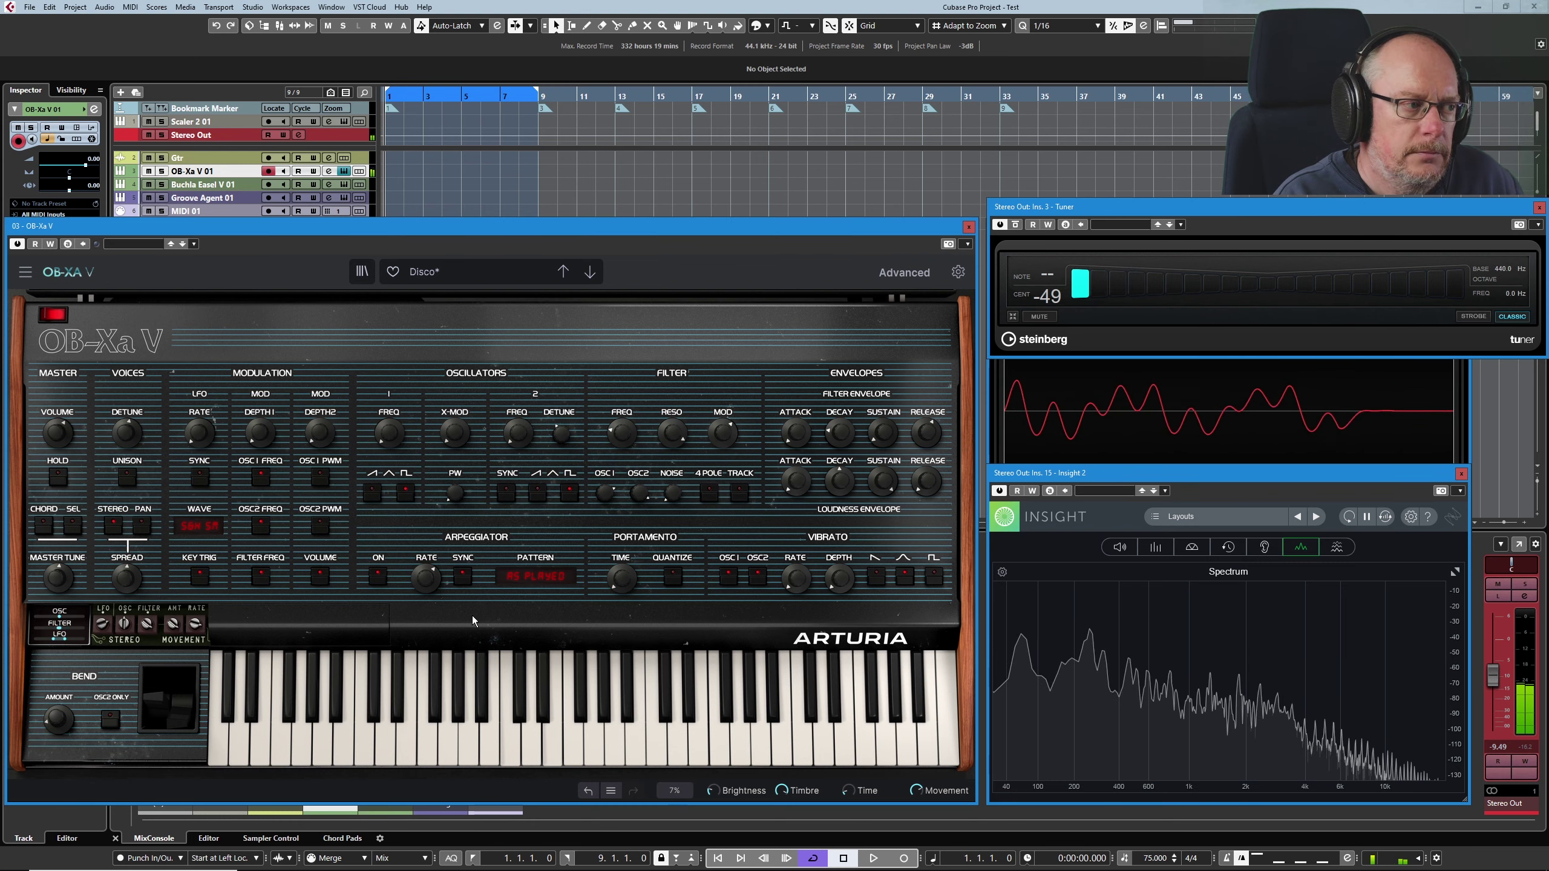
pyautogui.click(534, 580)
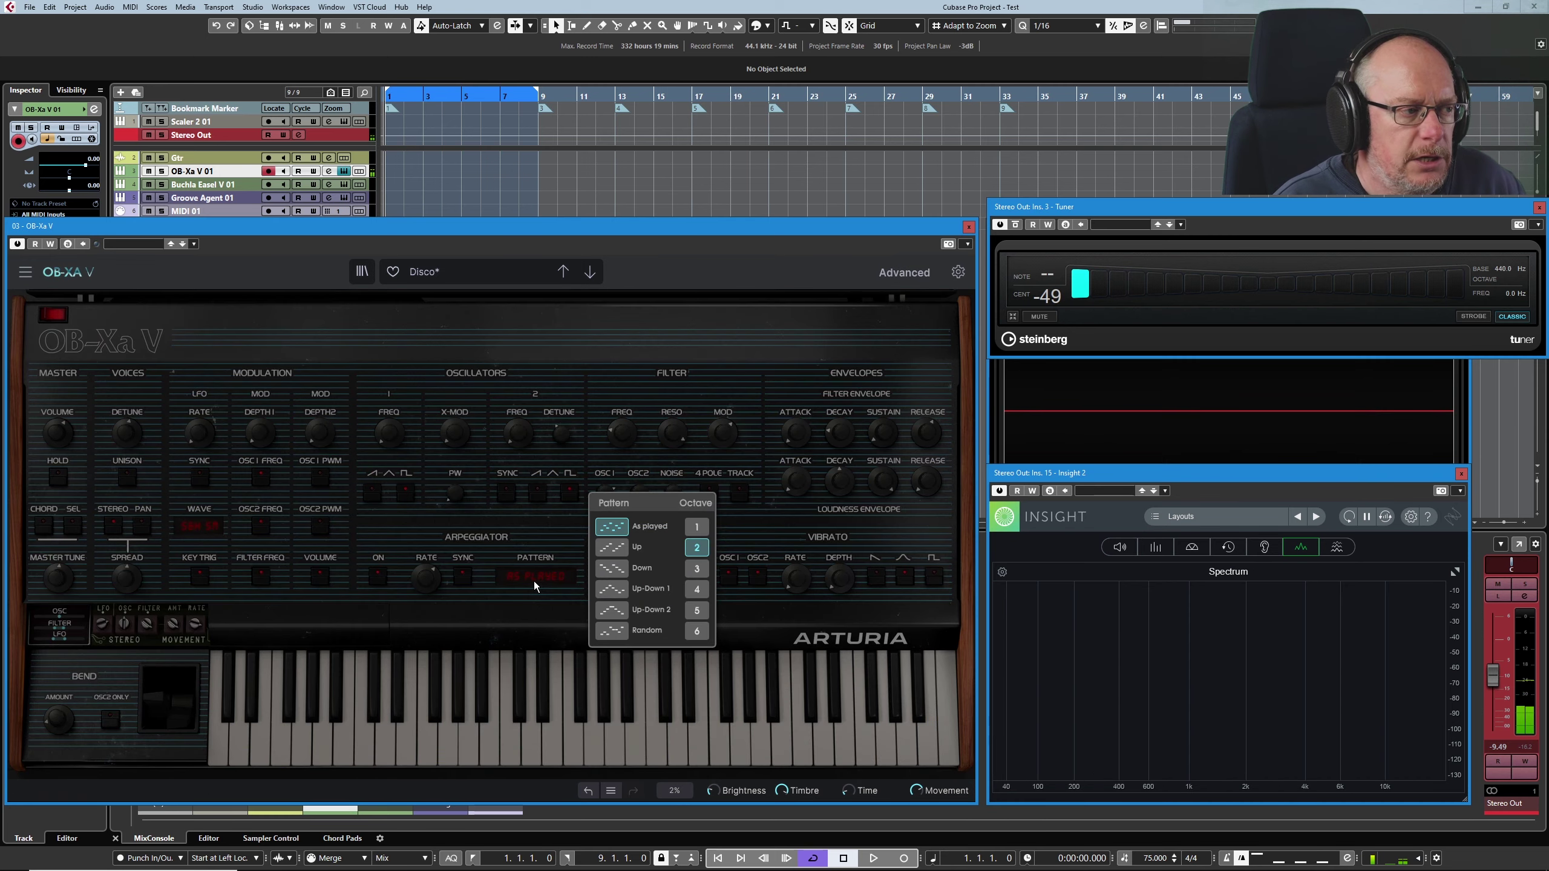
pyautogui.click(540, 622)
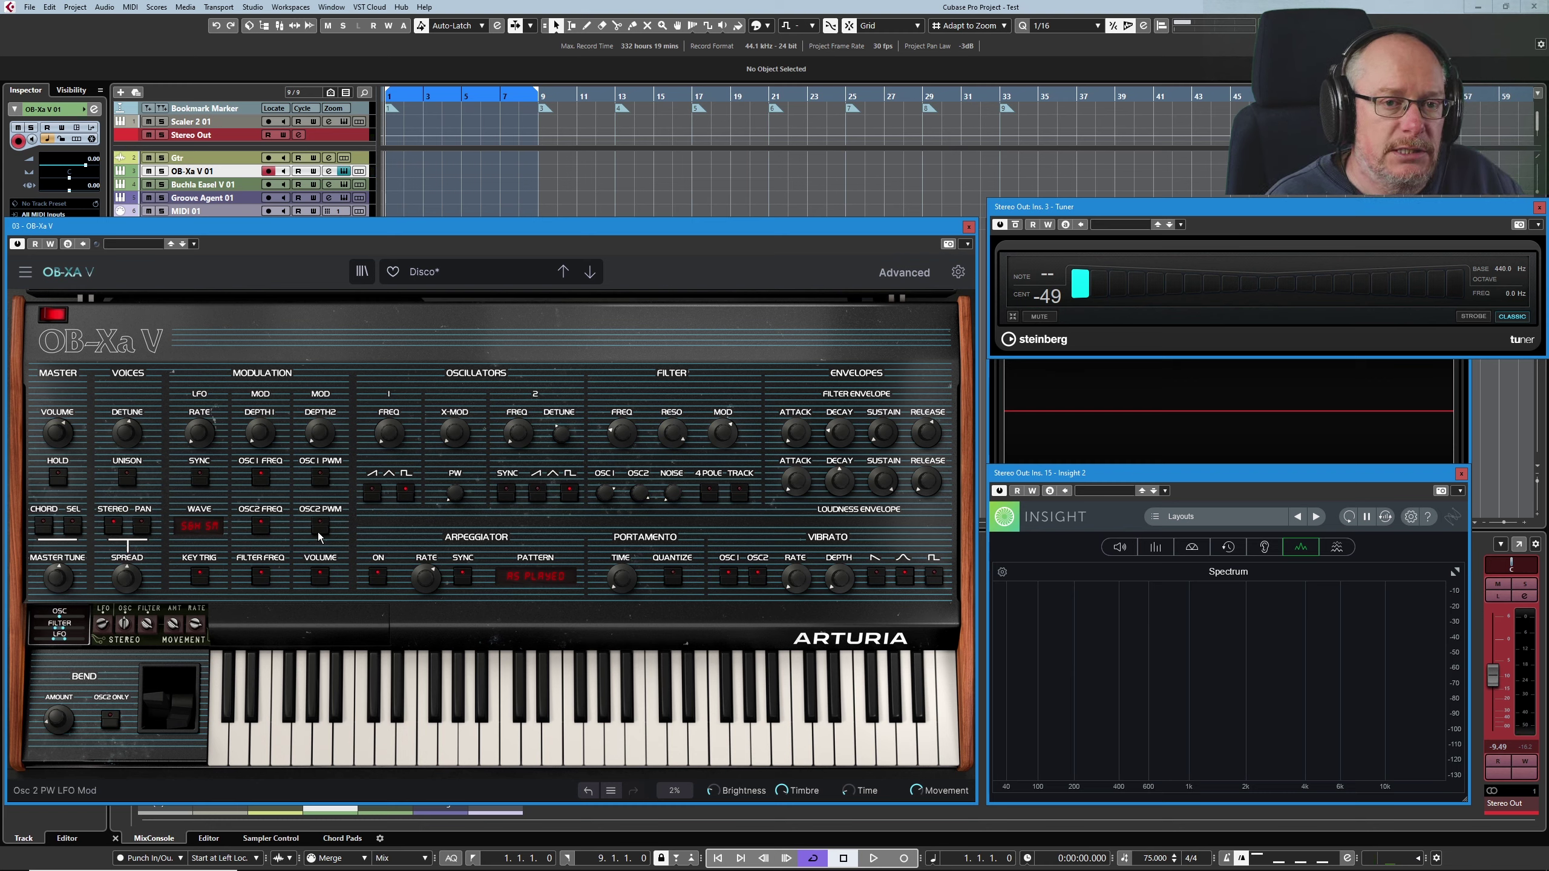
# Step: Switch the Noise Level modulation back on in the advanced section and move the peak point of its function curve to the very start
pyautogui.click(425, 337)
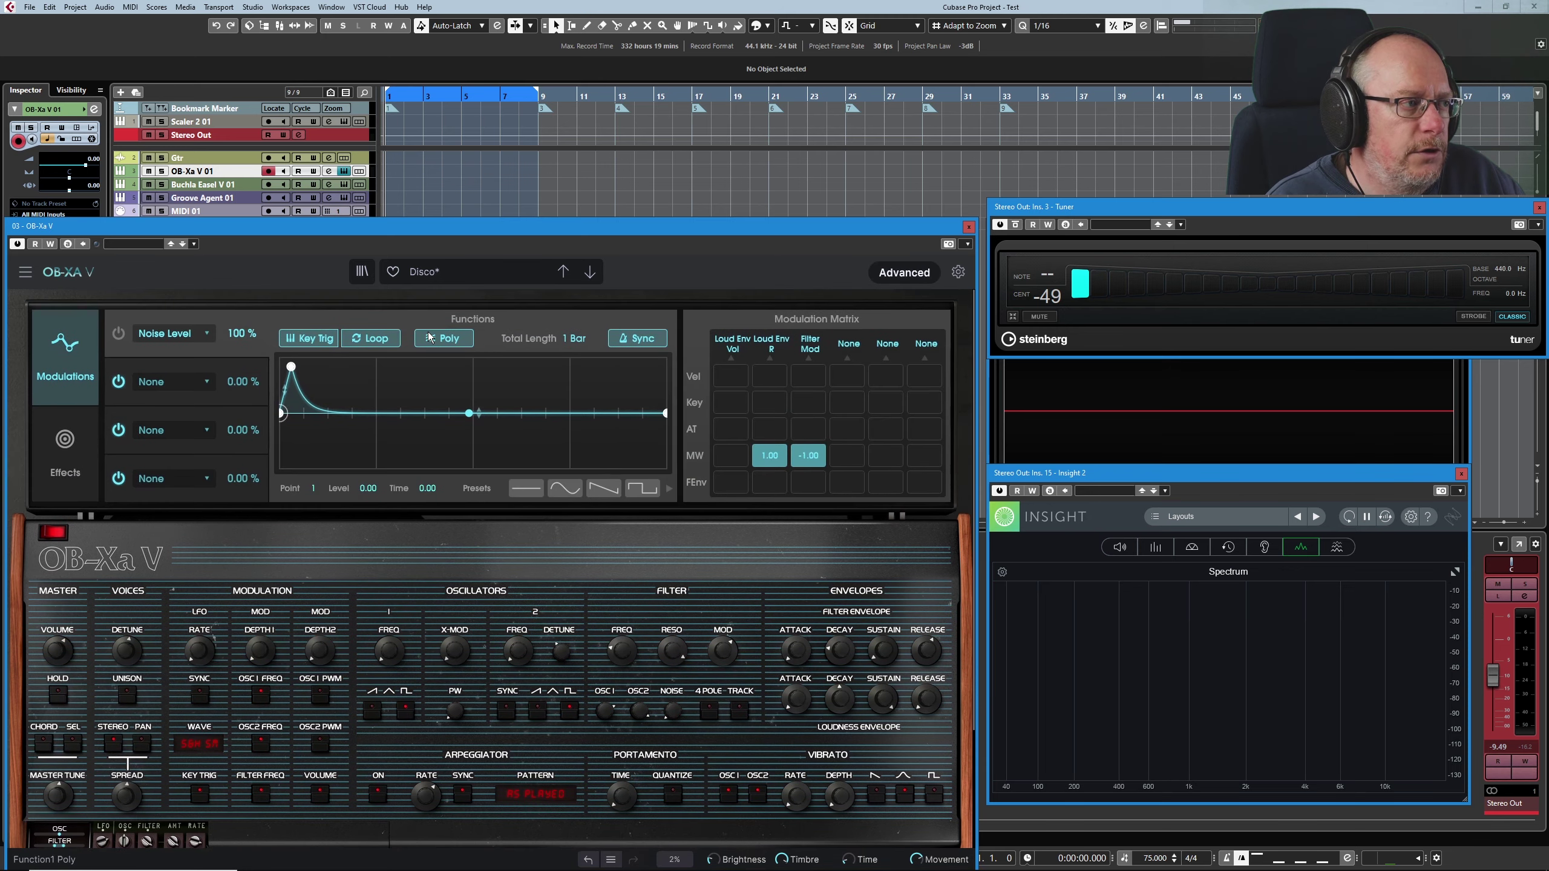
pyautogui.click(120, 334)
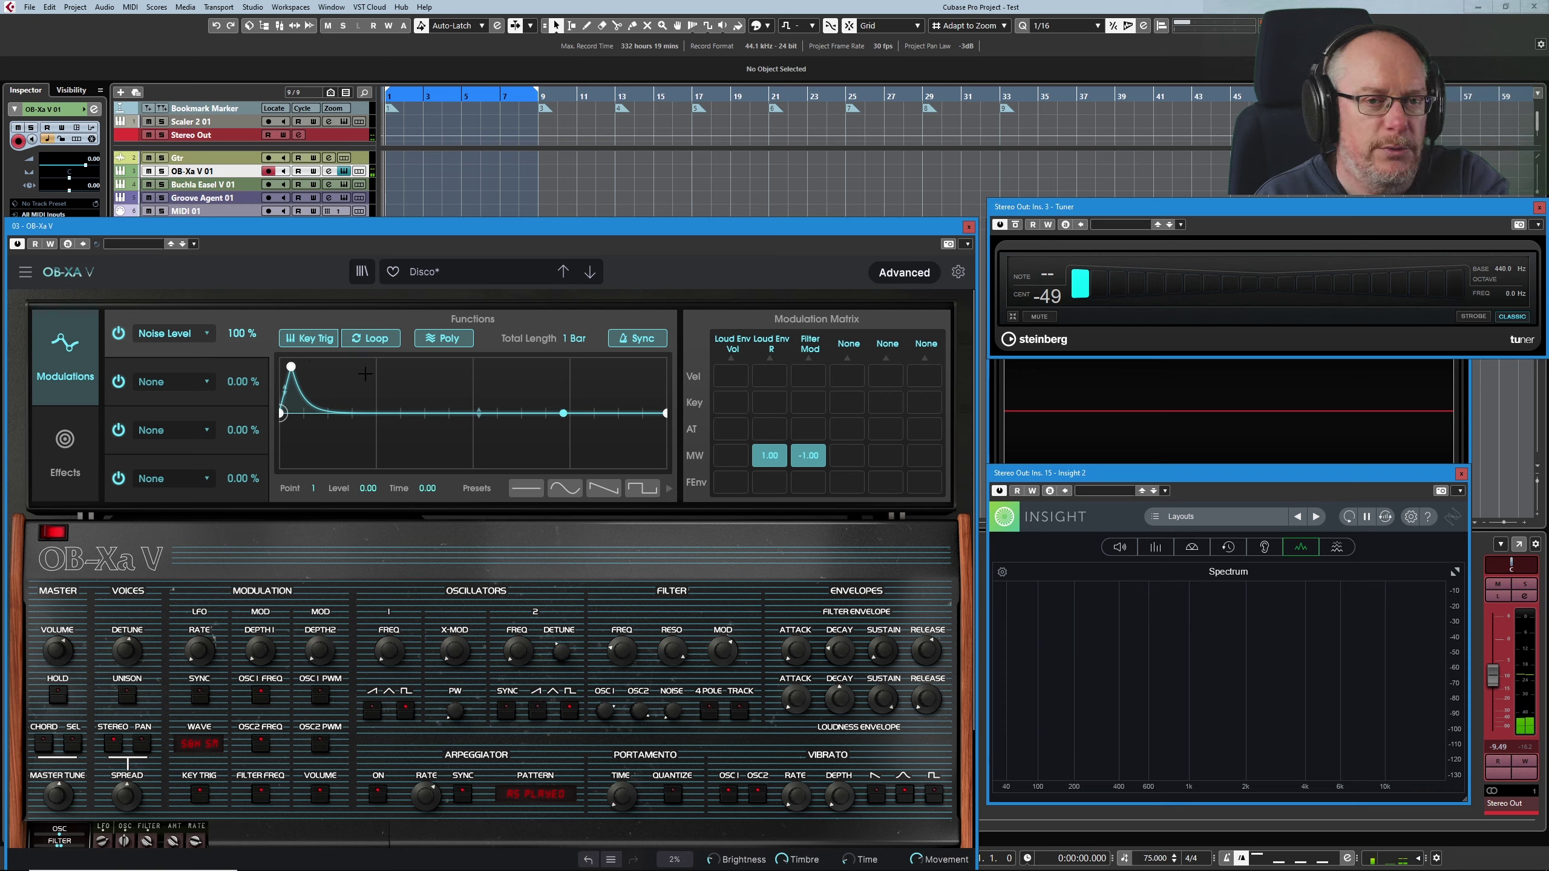
pyautogui.click(291, 367)
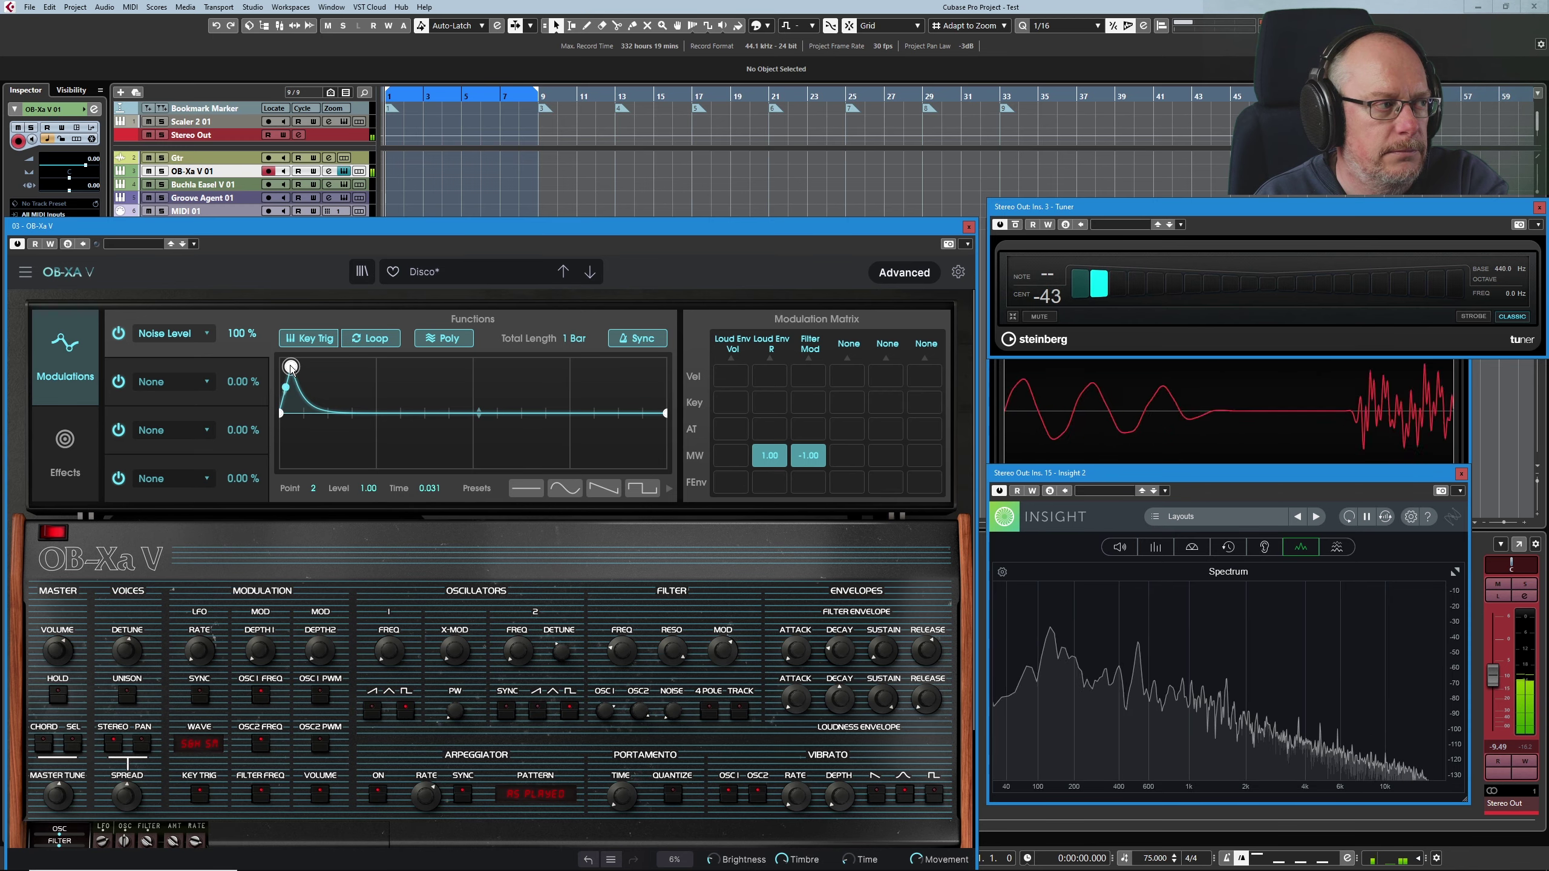
pyautogui.moveTo(291, 366); pyautogui.dragTo(204, 347)
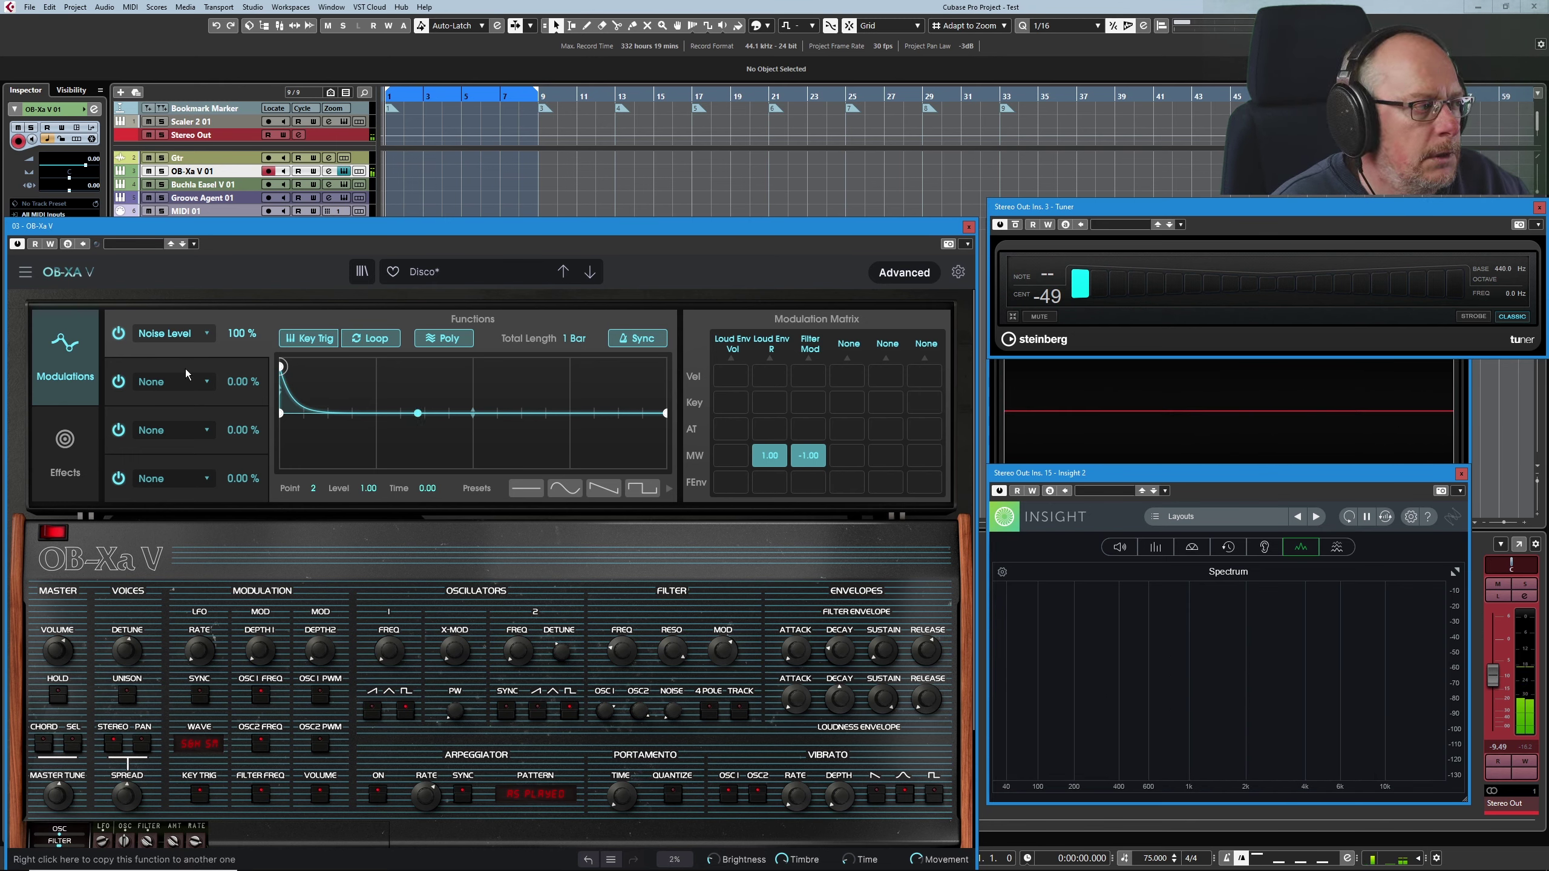
# Step: Switch on the Chorus effect, raise its Dry/Wet mix, and set its Feedback to about 0.630
pyautogui.click(68, 446)
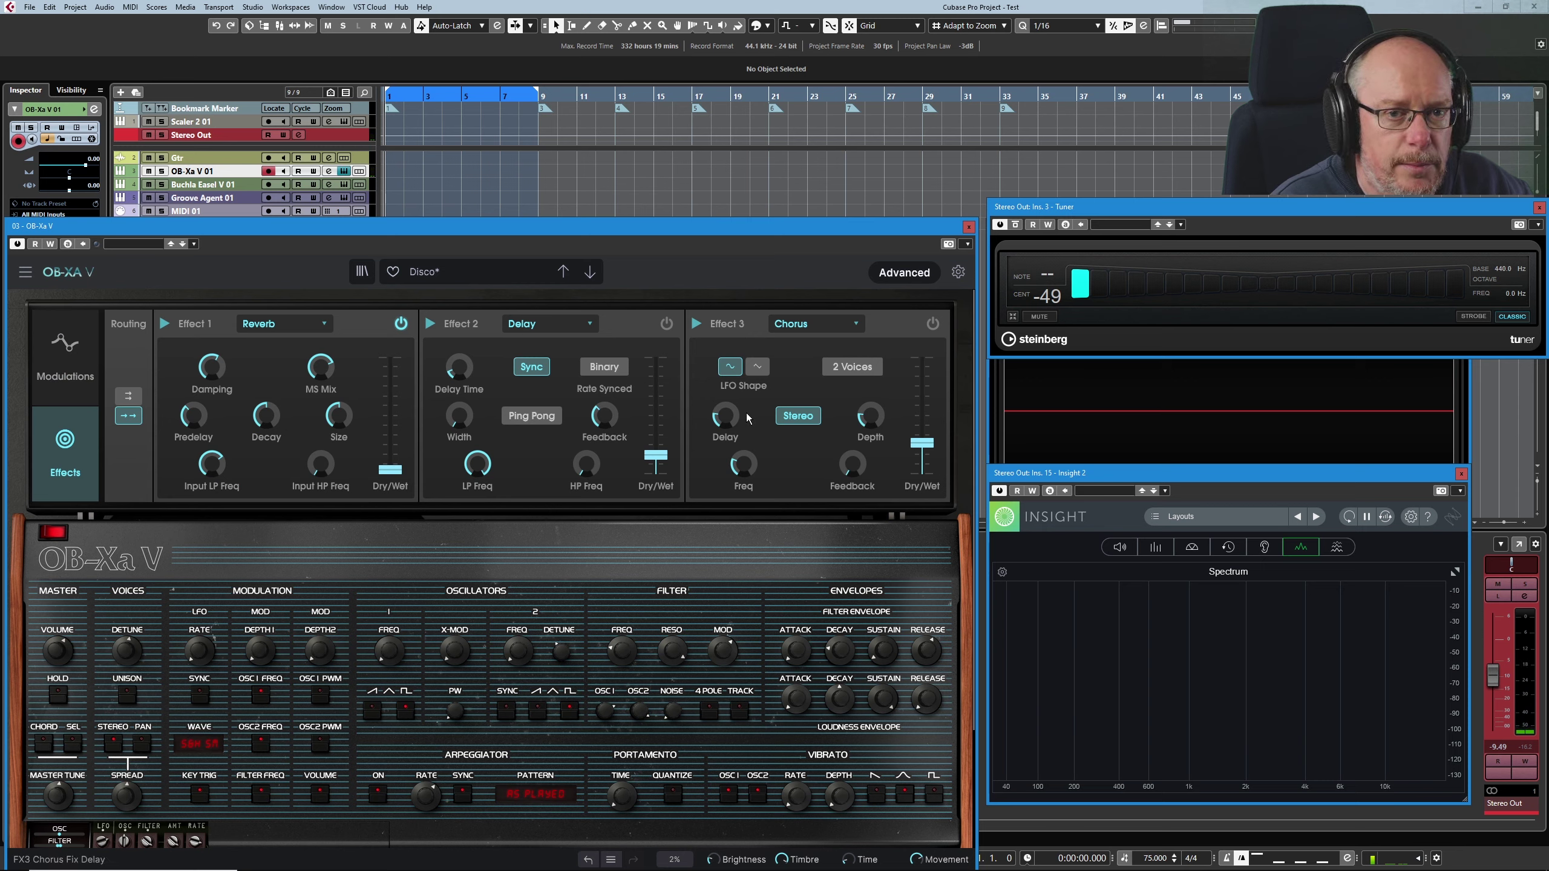
pyautogui.click(932, 324)
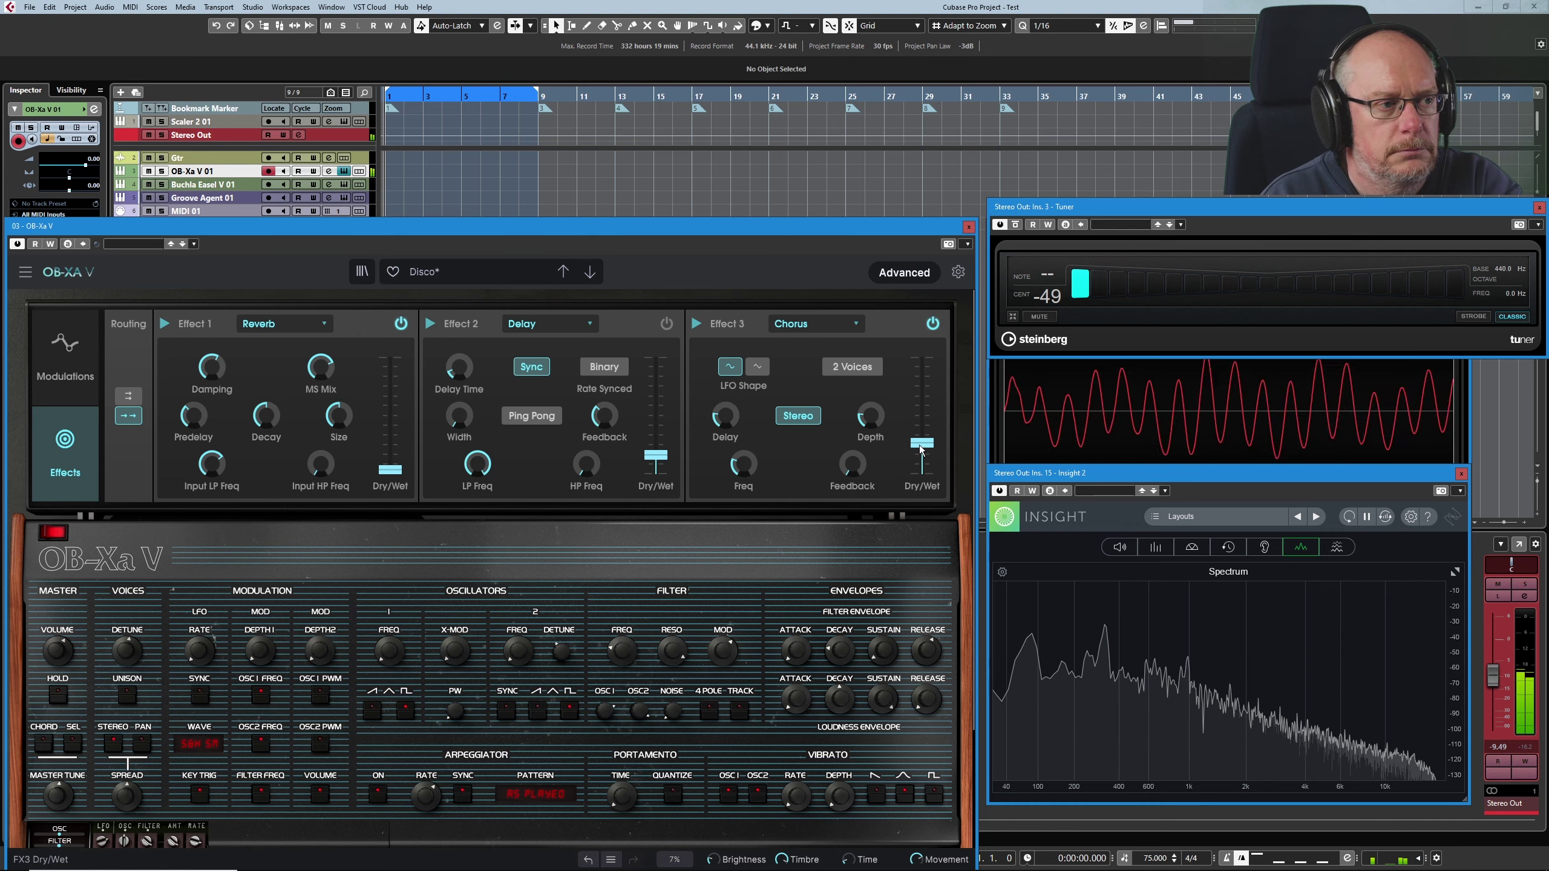
pyautogui.moveTo(922, 443)
pyautogui.mouseDown()
pyautogui.moveTo(922, 369)
pyautogui.moveTo(922, 430)
pyautogui.mouseUp()
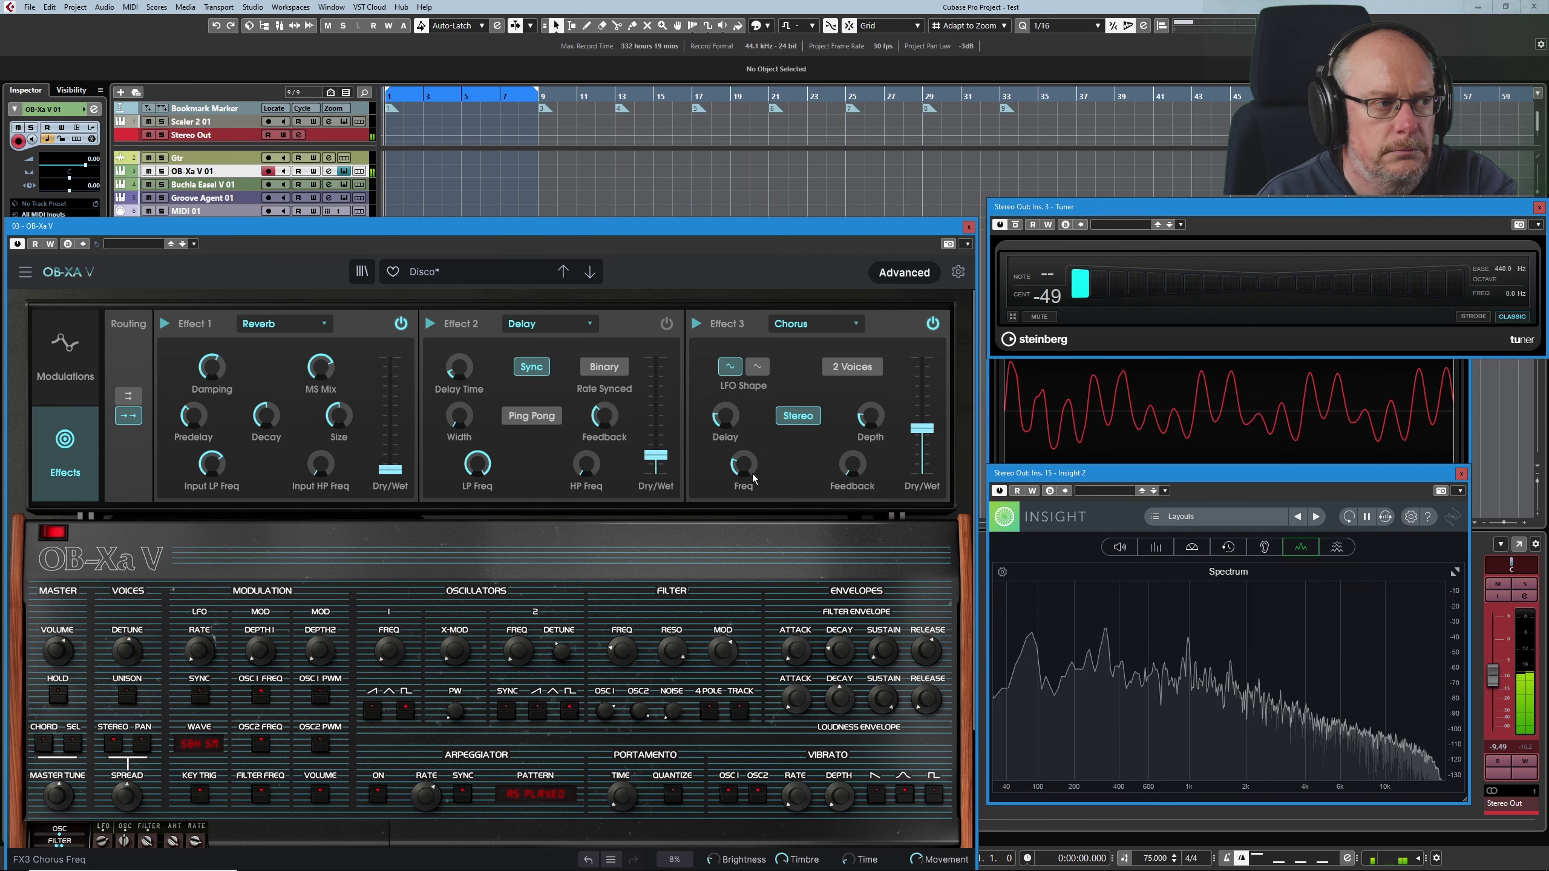
pyautogui.moveTo(869, 418)
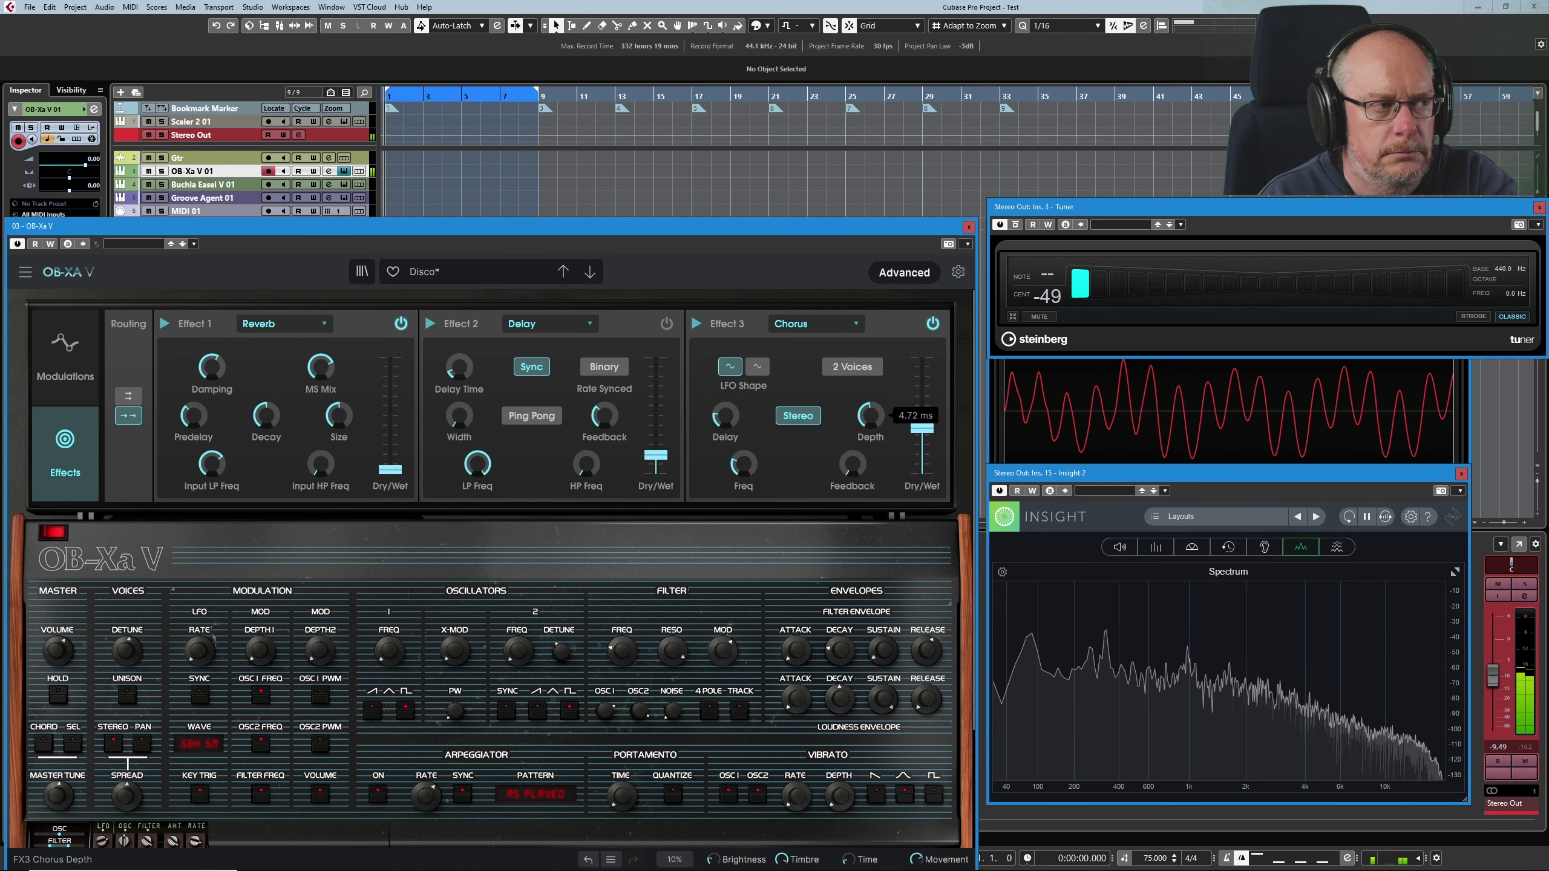
pyautogui.scroll(-2, 869, 416)
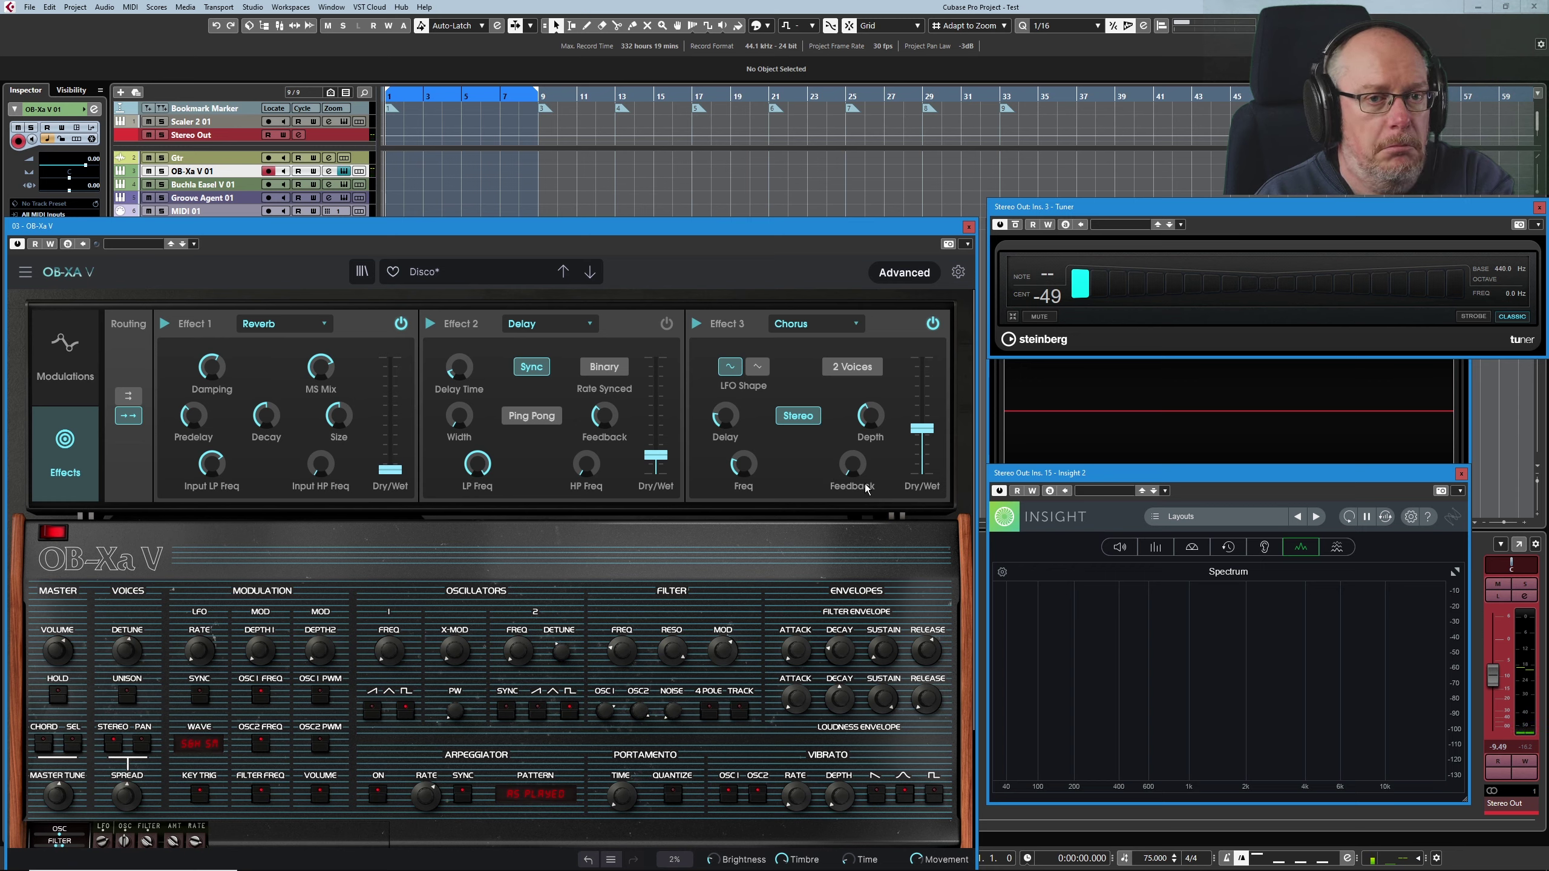
pyautogui.click(855, 470)
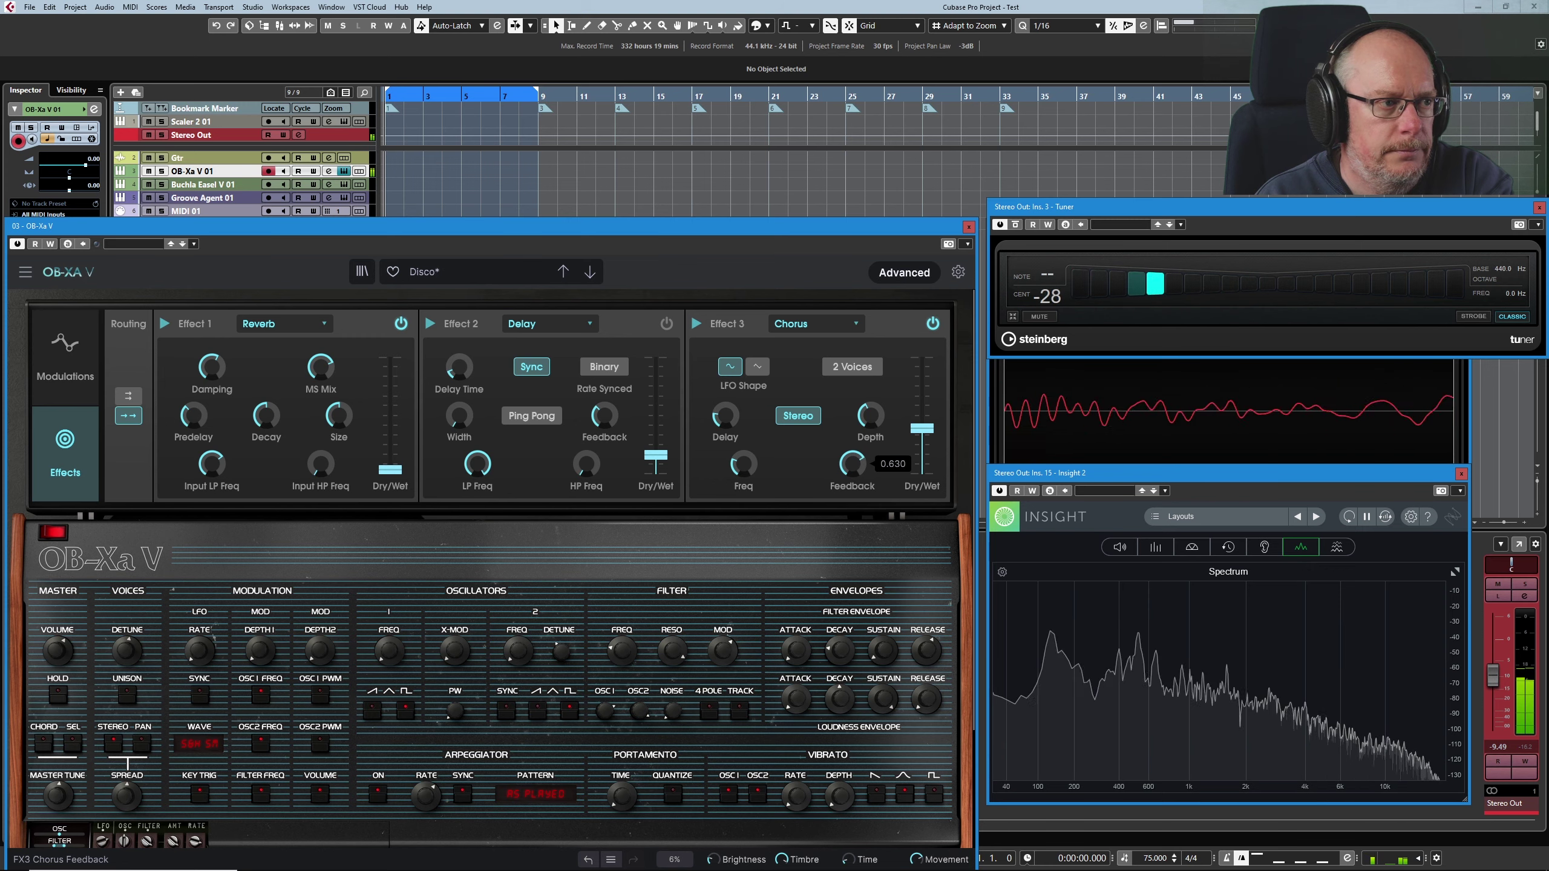
# Step: Nudge the peak point of the Noise Level function curve, then lower the Chorus Dry/Wet mix
pyautogui.click(67, 341)
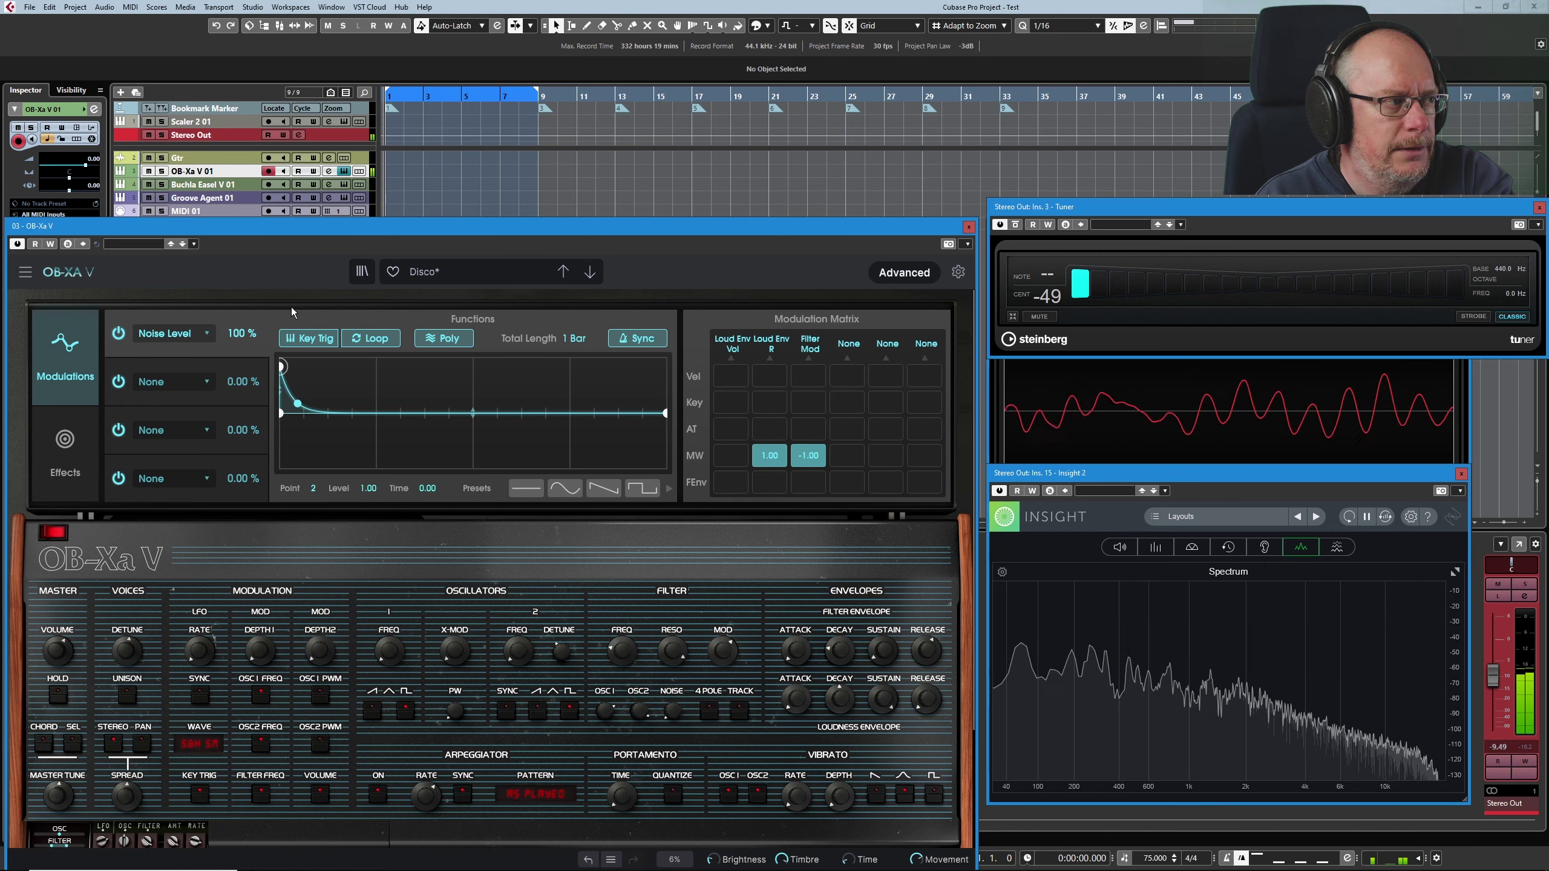
pyautogui.moveTo(282, 366); pyautogui.dragTo(283, 365)
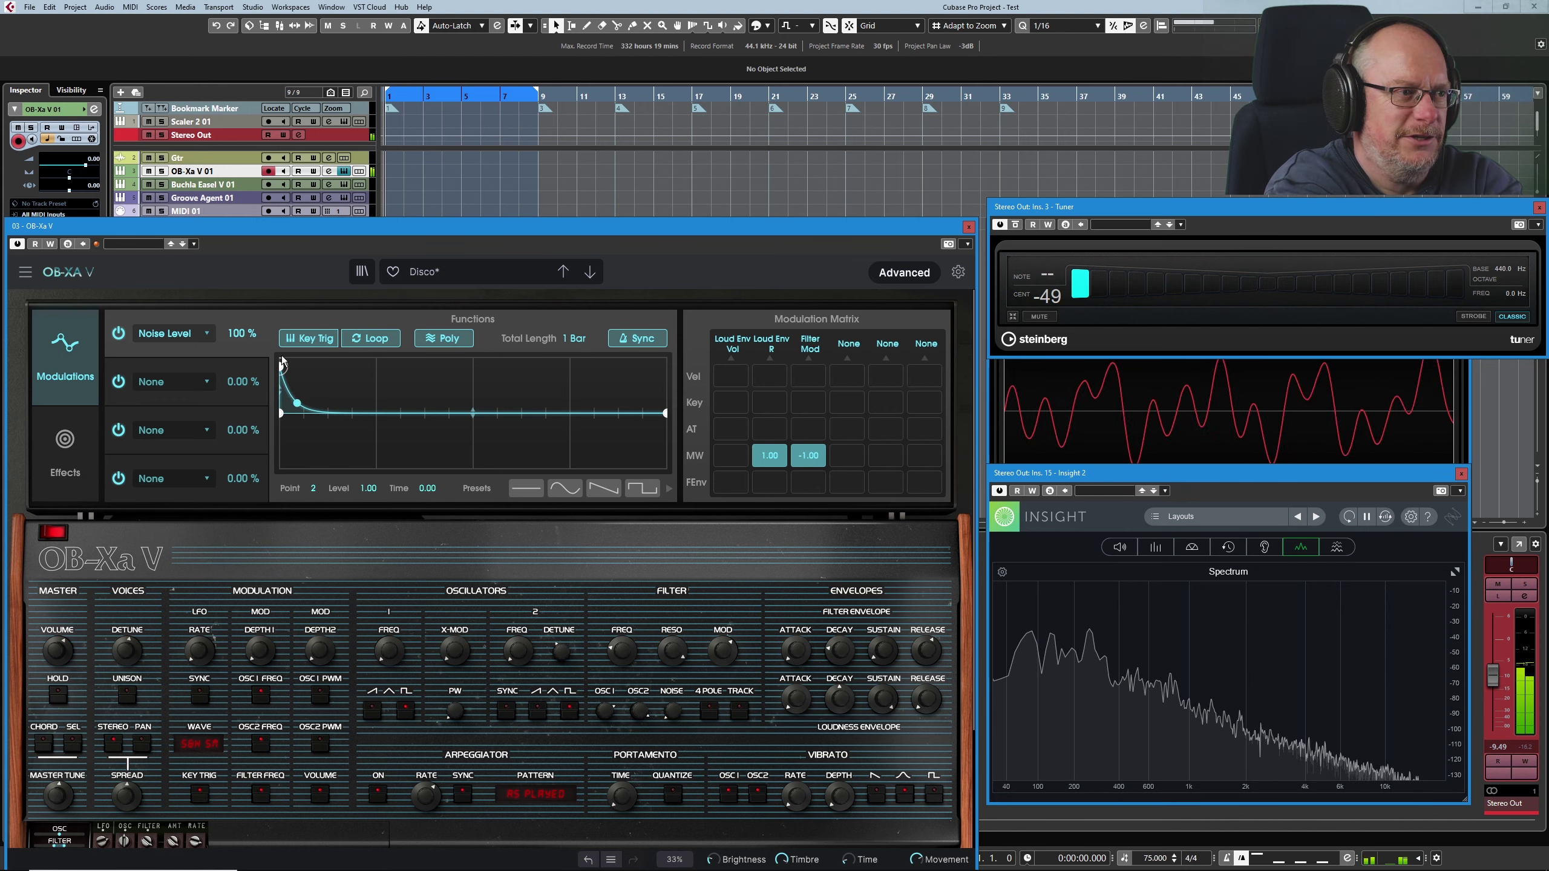
pyautogui.click(73, 443)
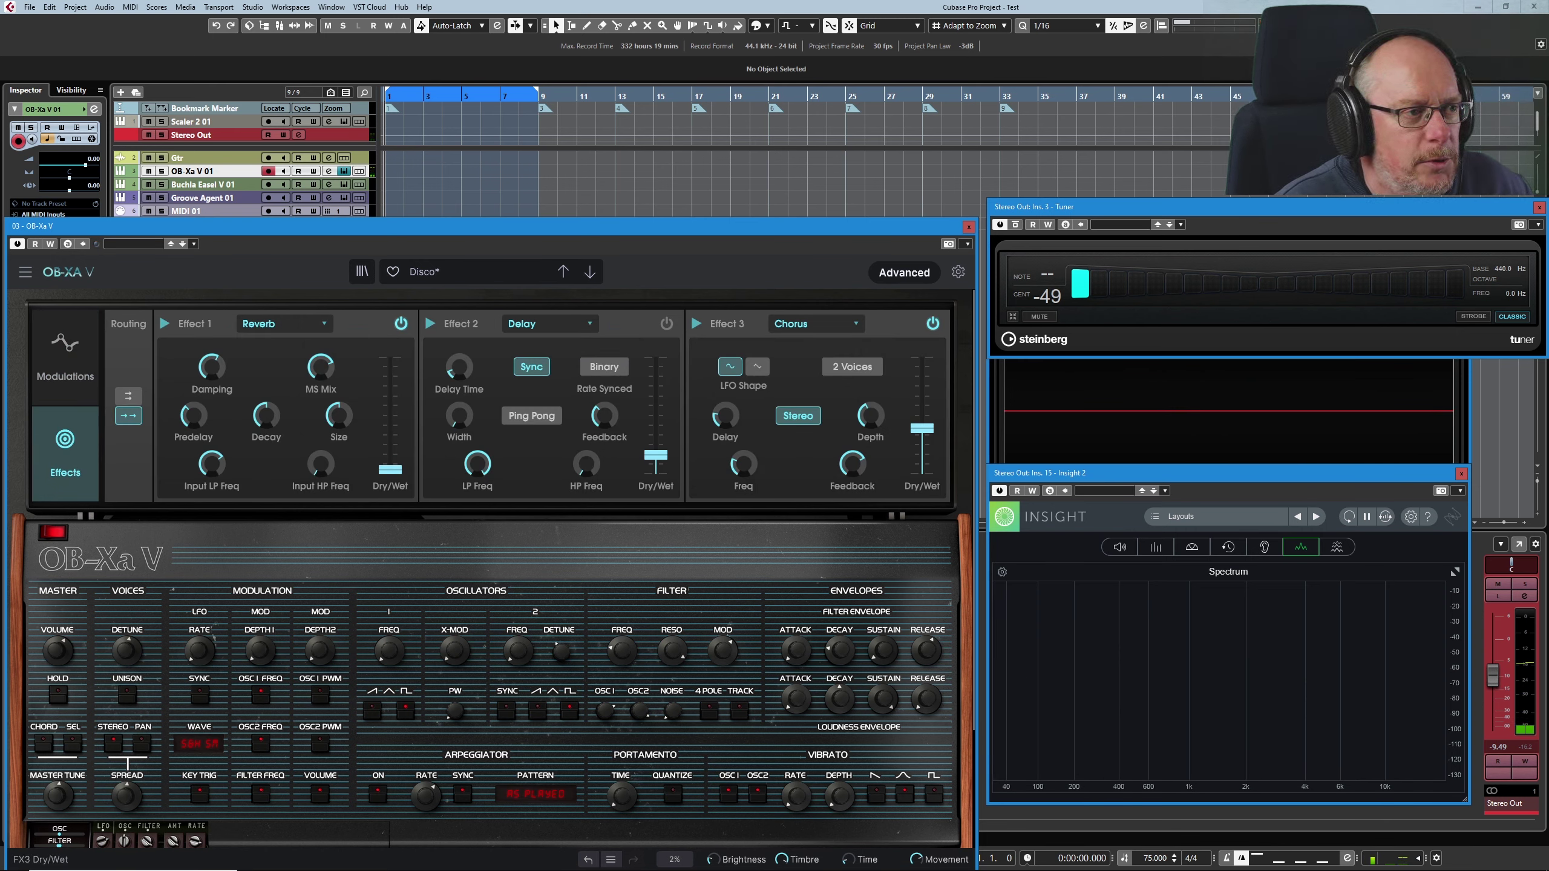
pyautogui.moveTo(923, 429); pyautogui.dragTo(923, 449)
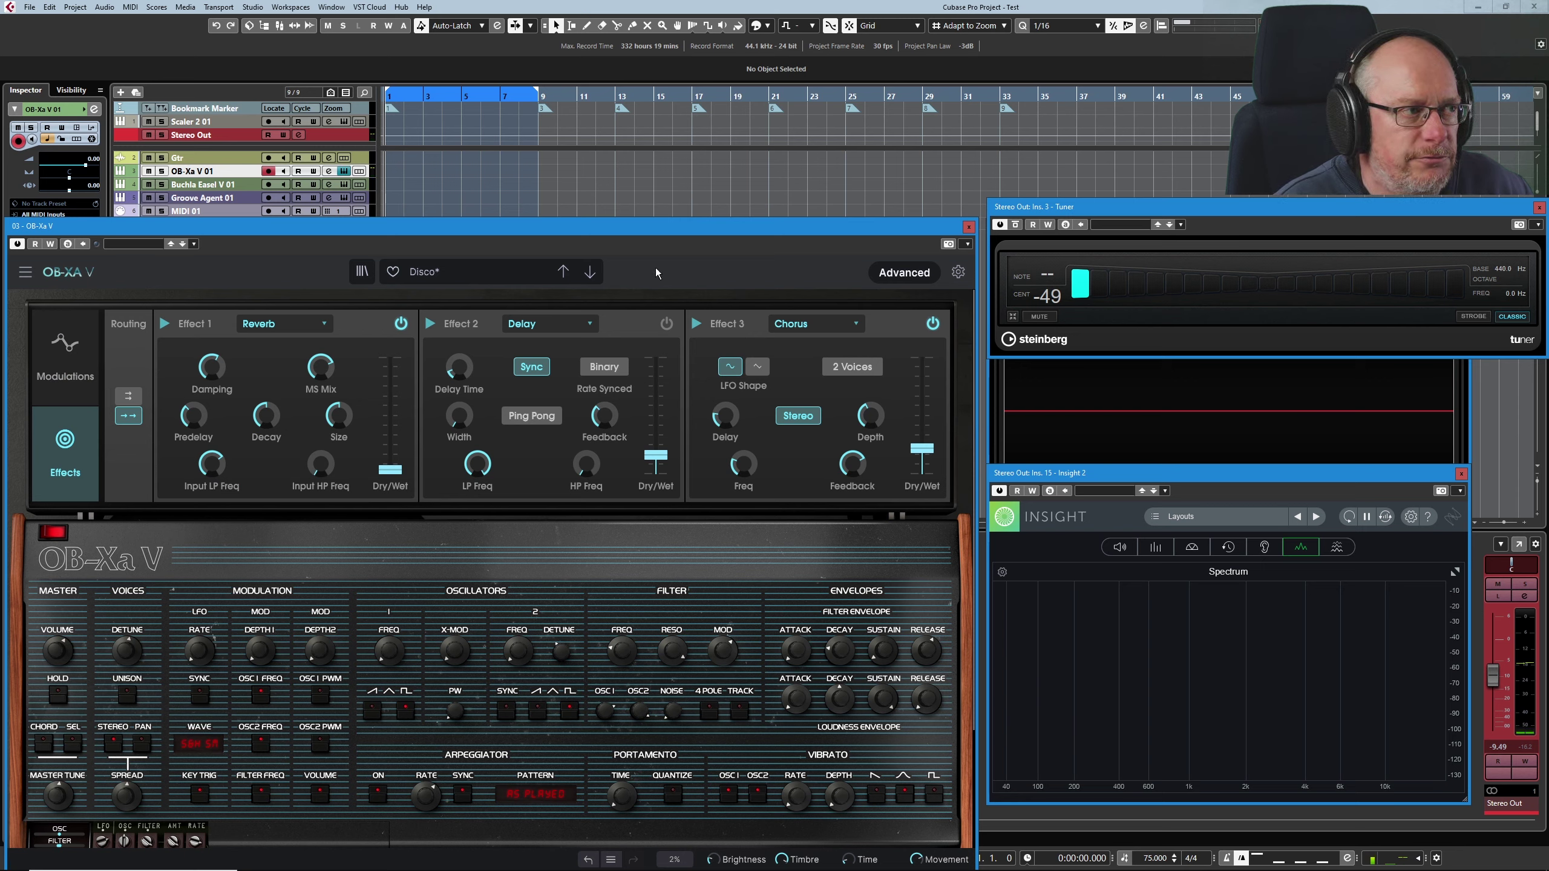
# Step: Reload the Disco preset by switching to the neighbouring preset and back
pyautogui.click(590, 273)
pyautogui.click(564, 273)
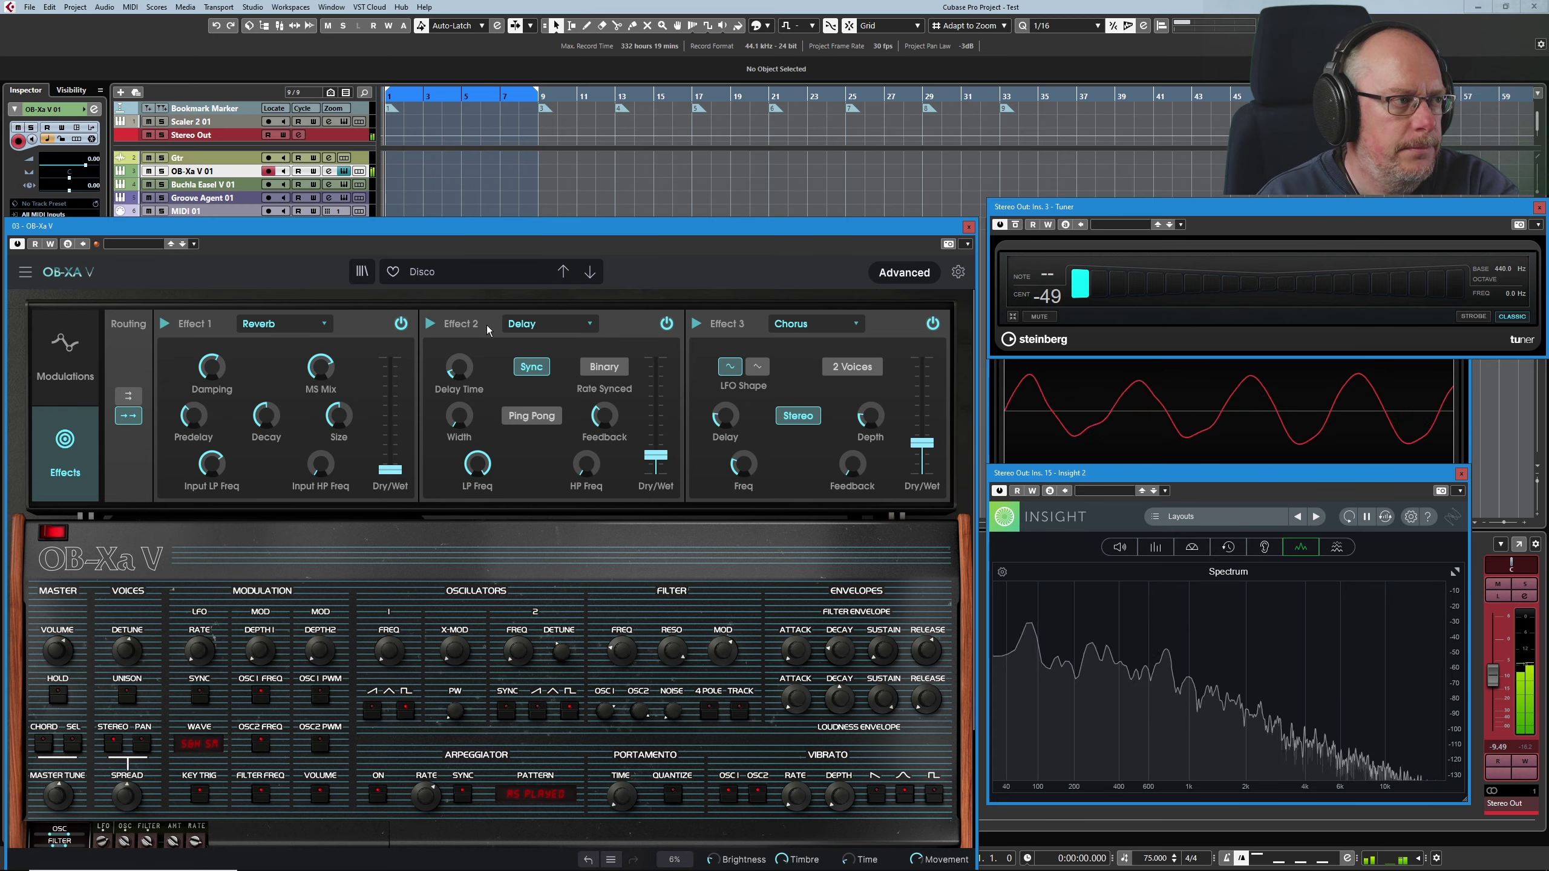
# Step: Try the Delay effect with a higher Dry/Wet mix and a larger stereo Width, then turn both back down
pyautogui.moveTo(656, 455); pyautogui.dragTo(655, 430)
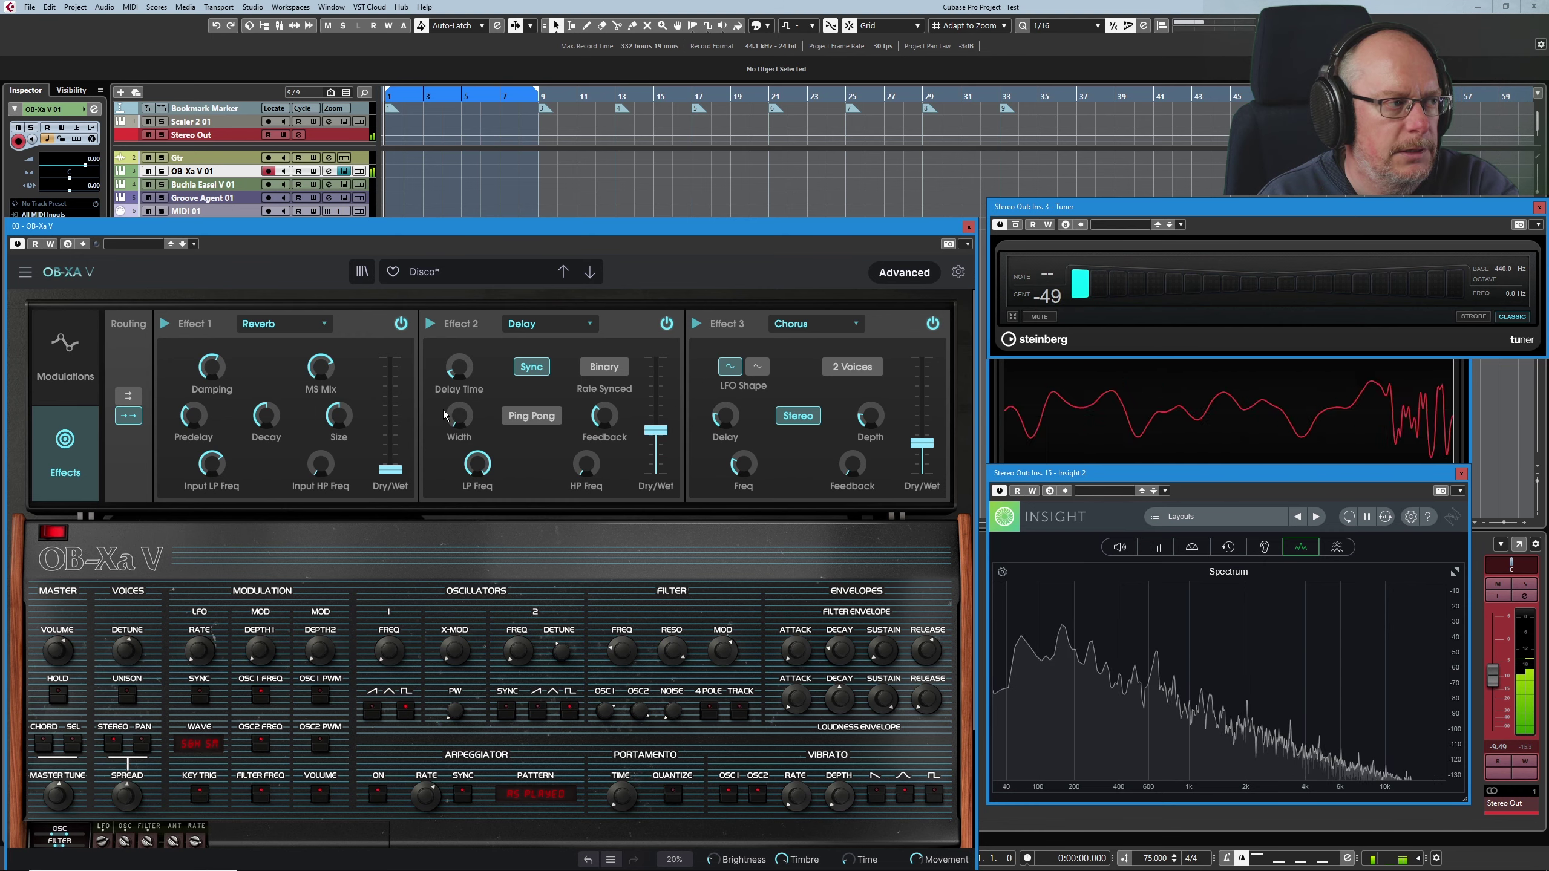
pyautogui.moveTo(454, 416); pyautogui.dragTo(454, 417)
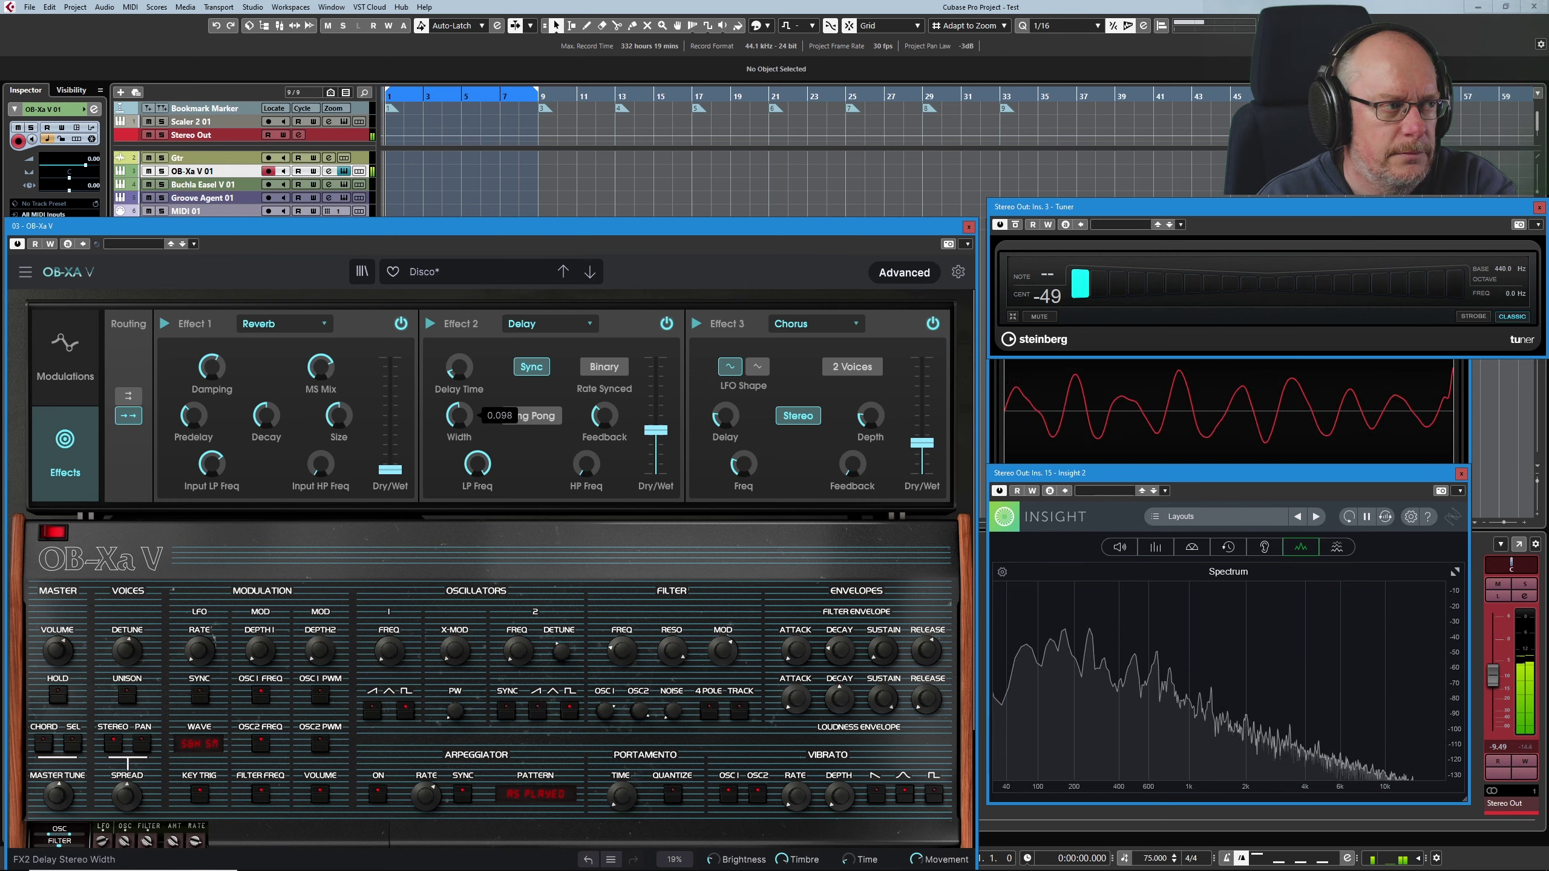
pyautogui.moveTo(455, 416); pyautogui.dragTo(454, 415)
pyautogui.moveTo(656, 430); pyautogui.dragTo(656, 444)
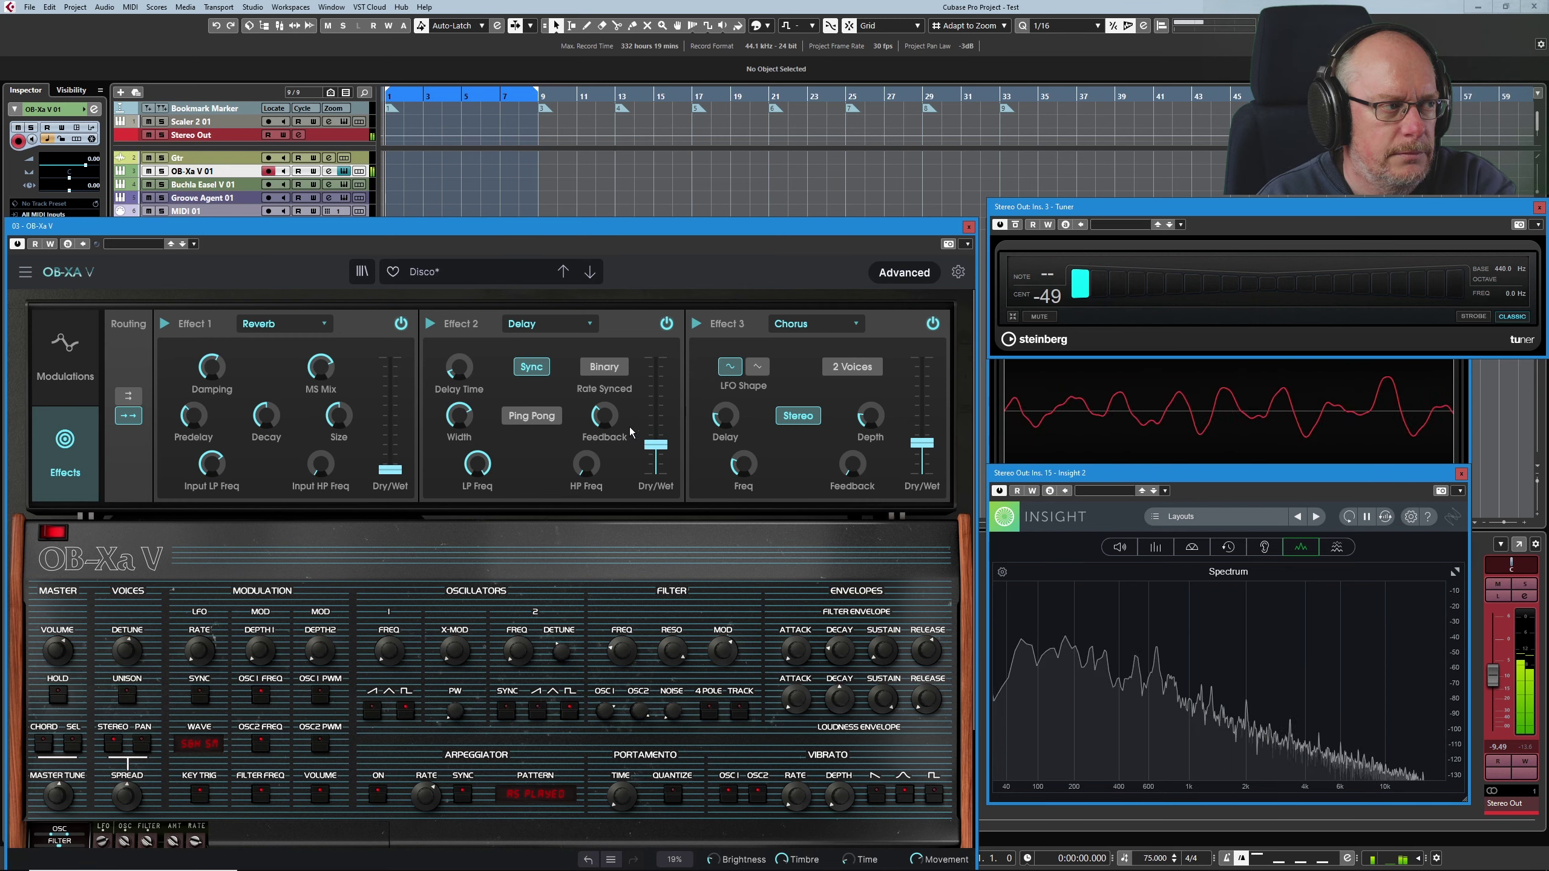
pyautogui.moveTo(457, 416); pyautogui.dragTo(456, 414)
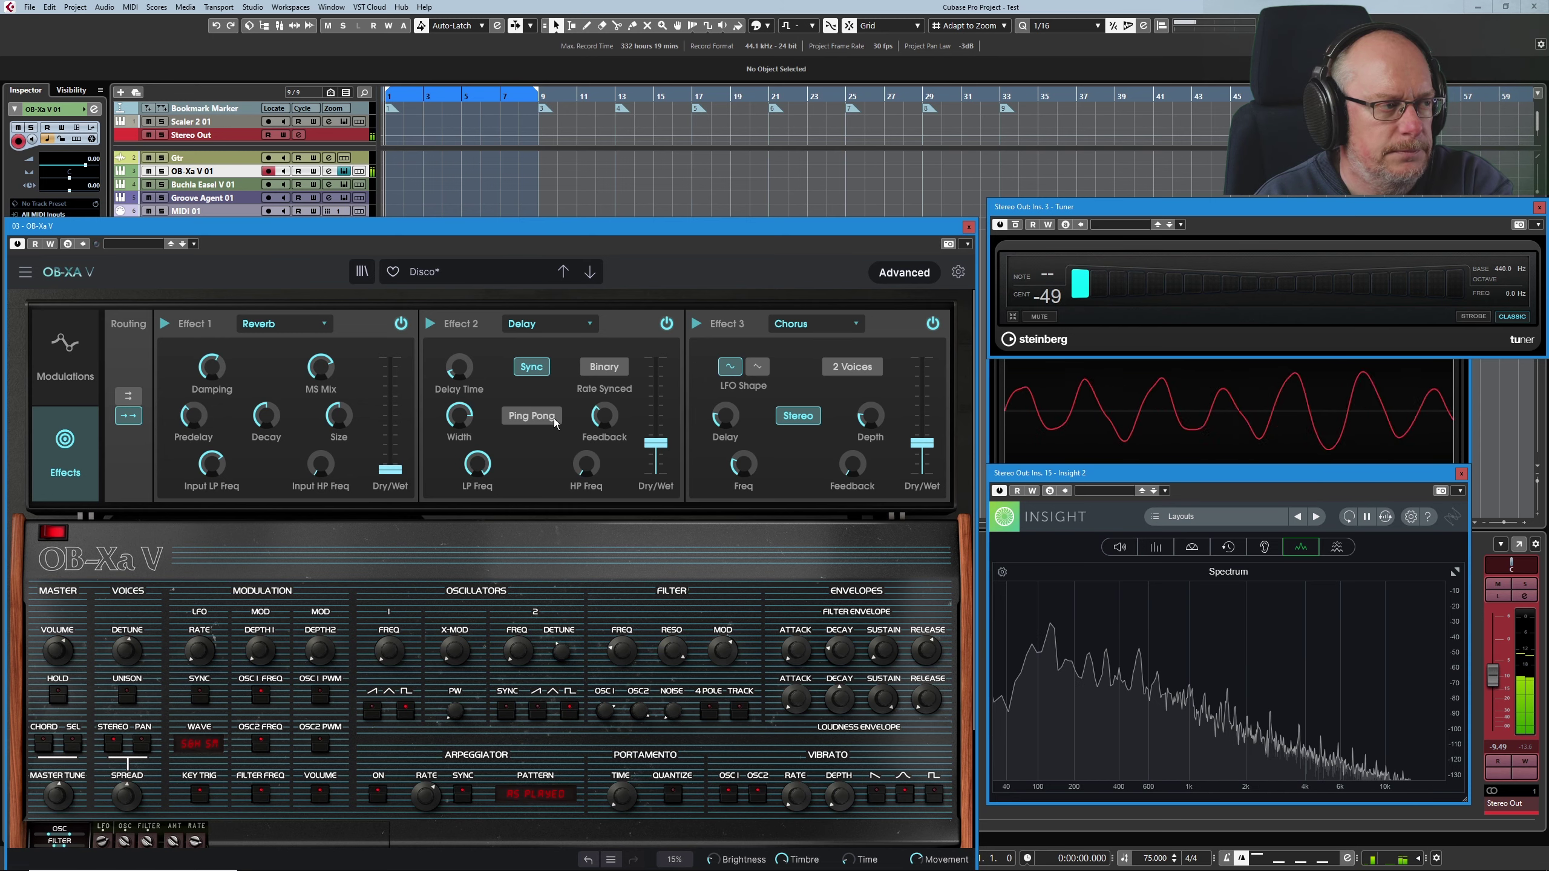
pyautogui.moveTo(458, 420); pyautogui.dragTo(458, 430)
pyautogui.moveTo(656, 442); pyautogui.dragTo(656, 456)
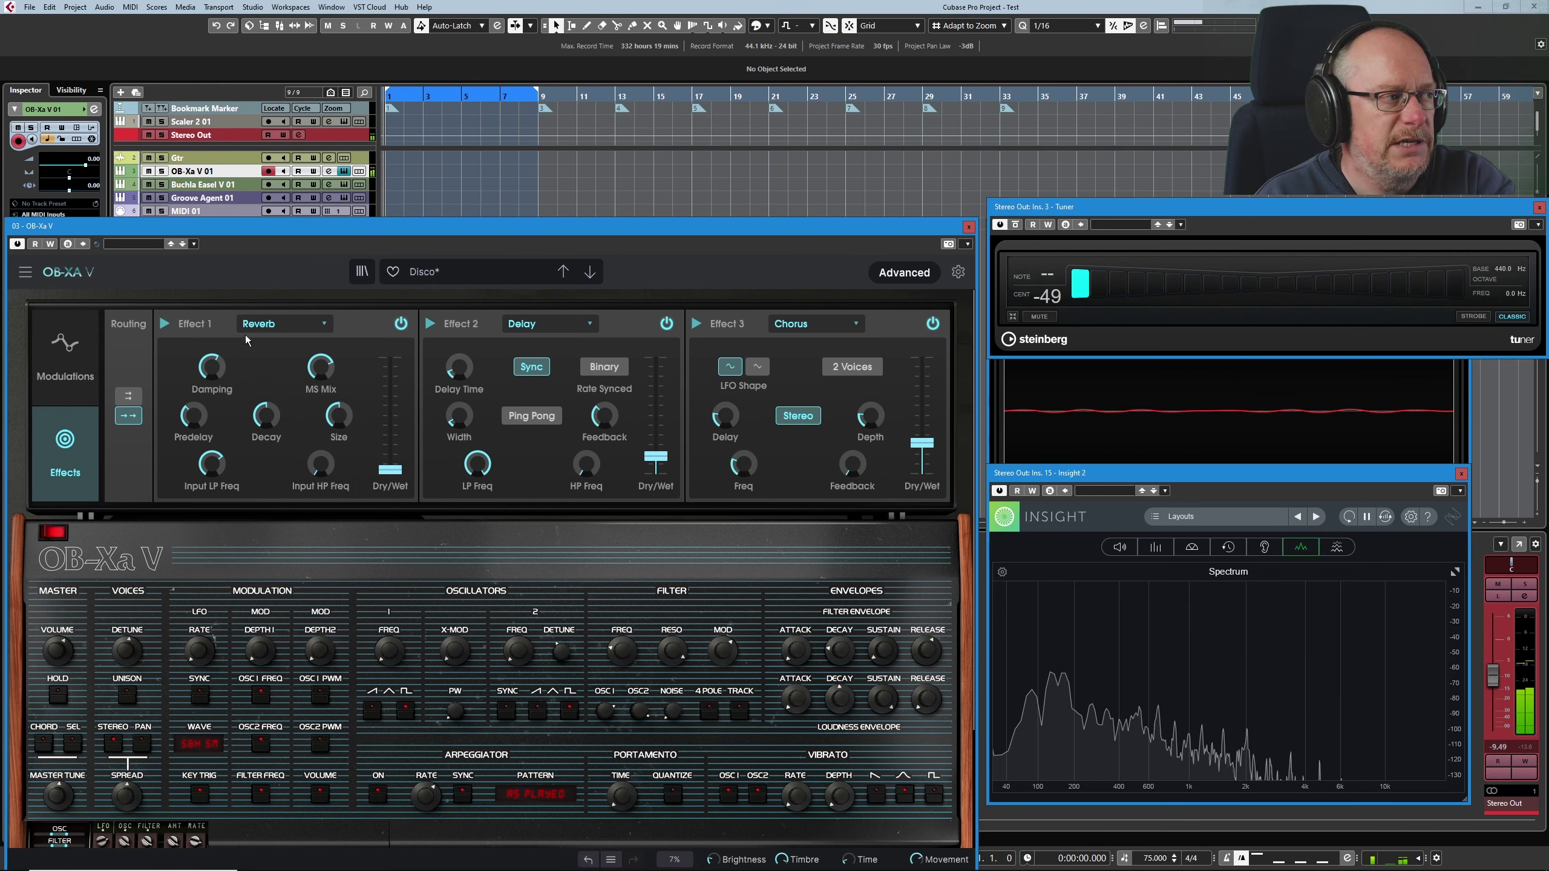
# Step: Raise the Reverb effect's Dry/Wet mix well above its preset amount
pyautogui.moveTo(390, 469); pyautogui.dragTo(395, 437)
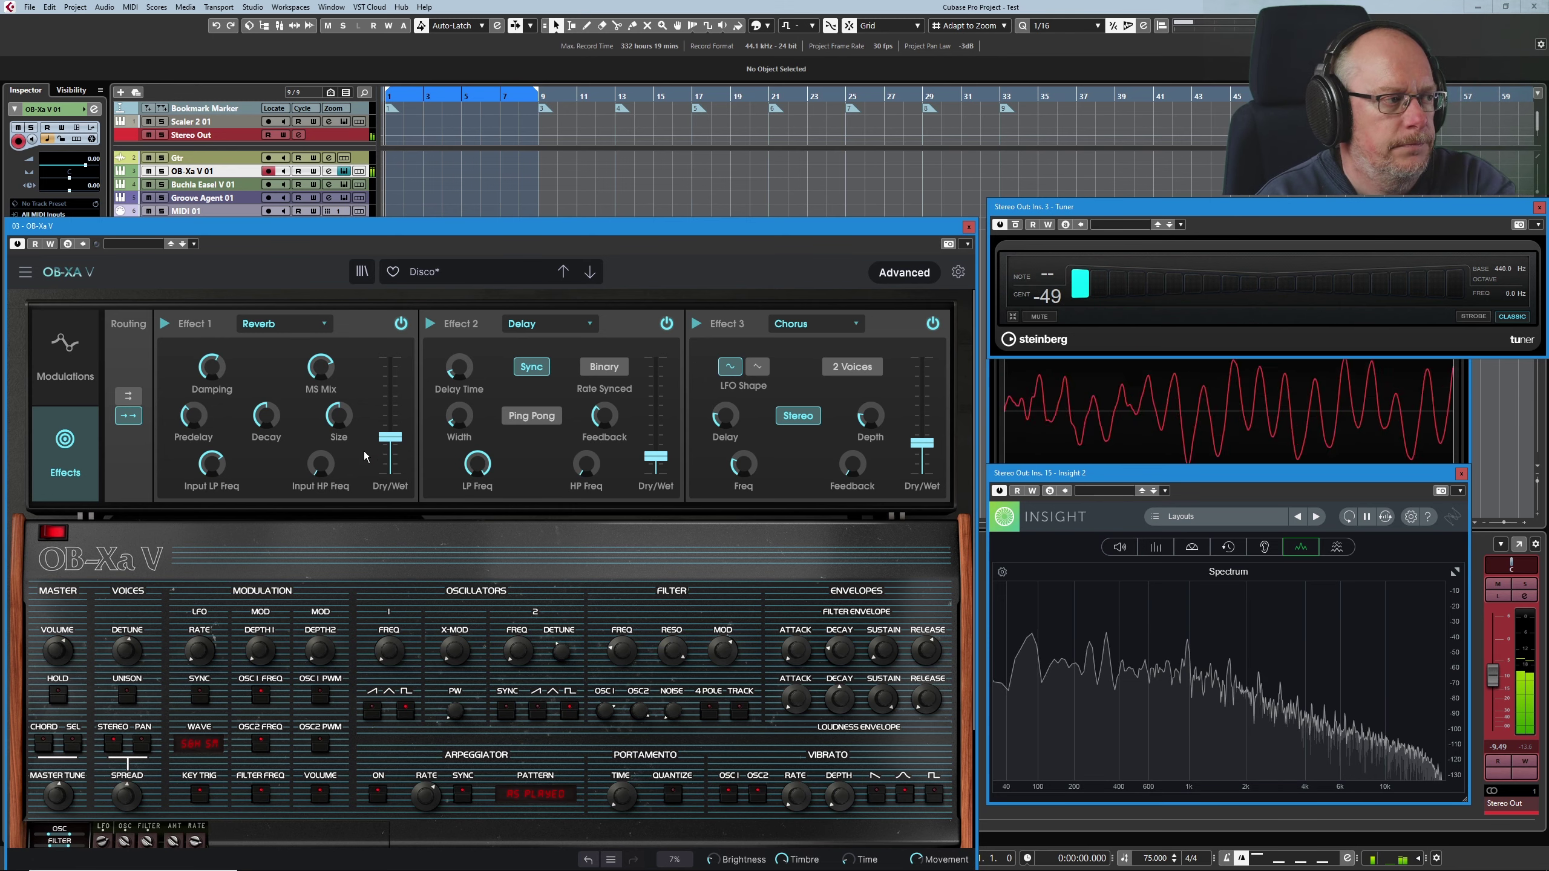
pyautogui.moveTo(390, 437); pyautogui.dragTo(390, 429)
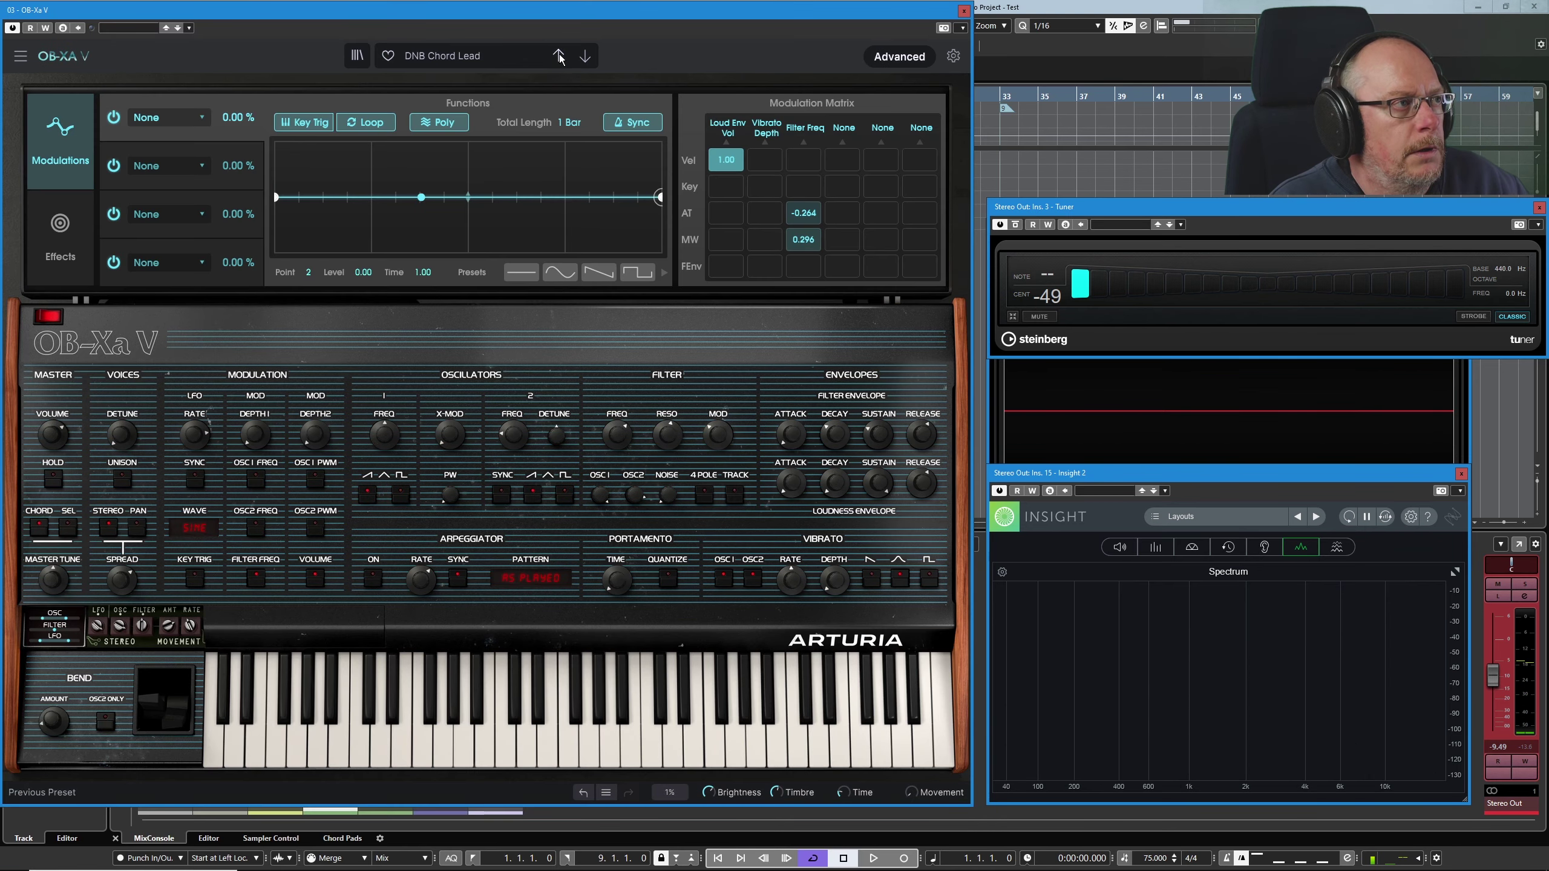
# Step: Return to the Disco preset and try Modulation Depth 1 at about 0.083 before reducing it
pyautogui.click(560, 56)
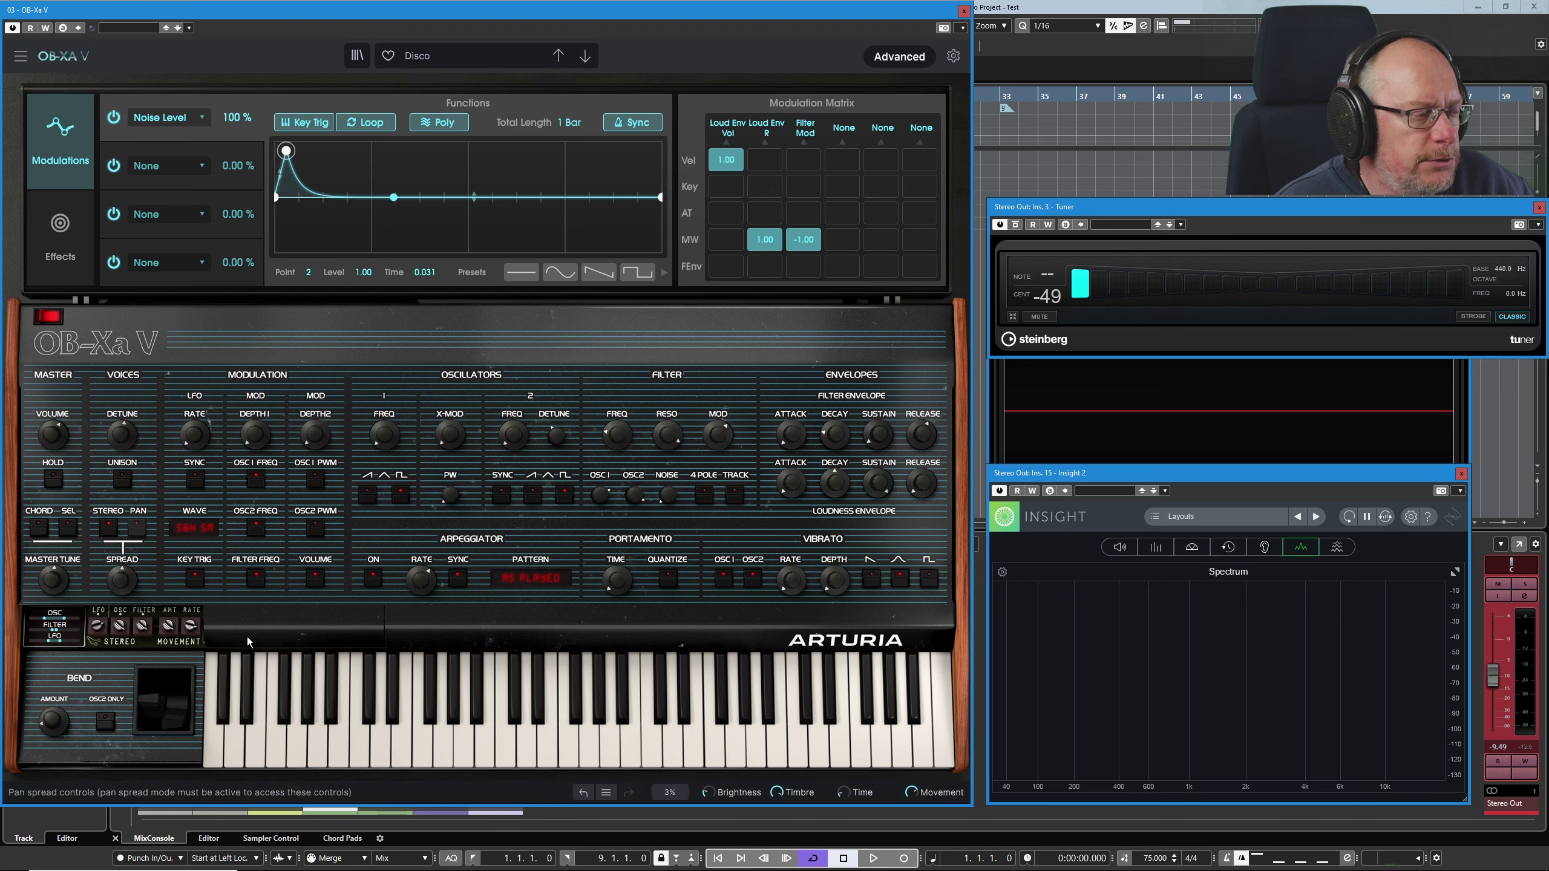
pyautogui.moveTo(259, 438)
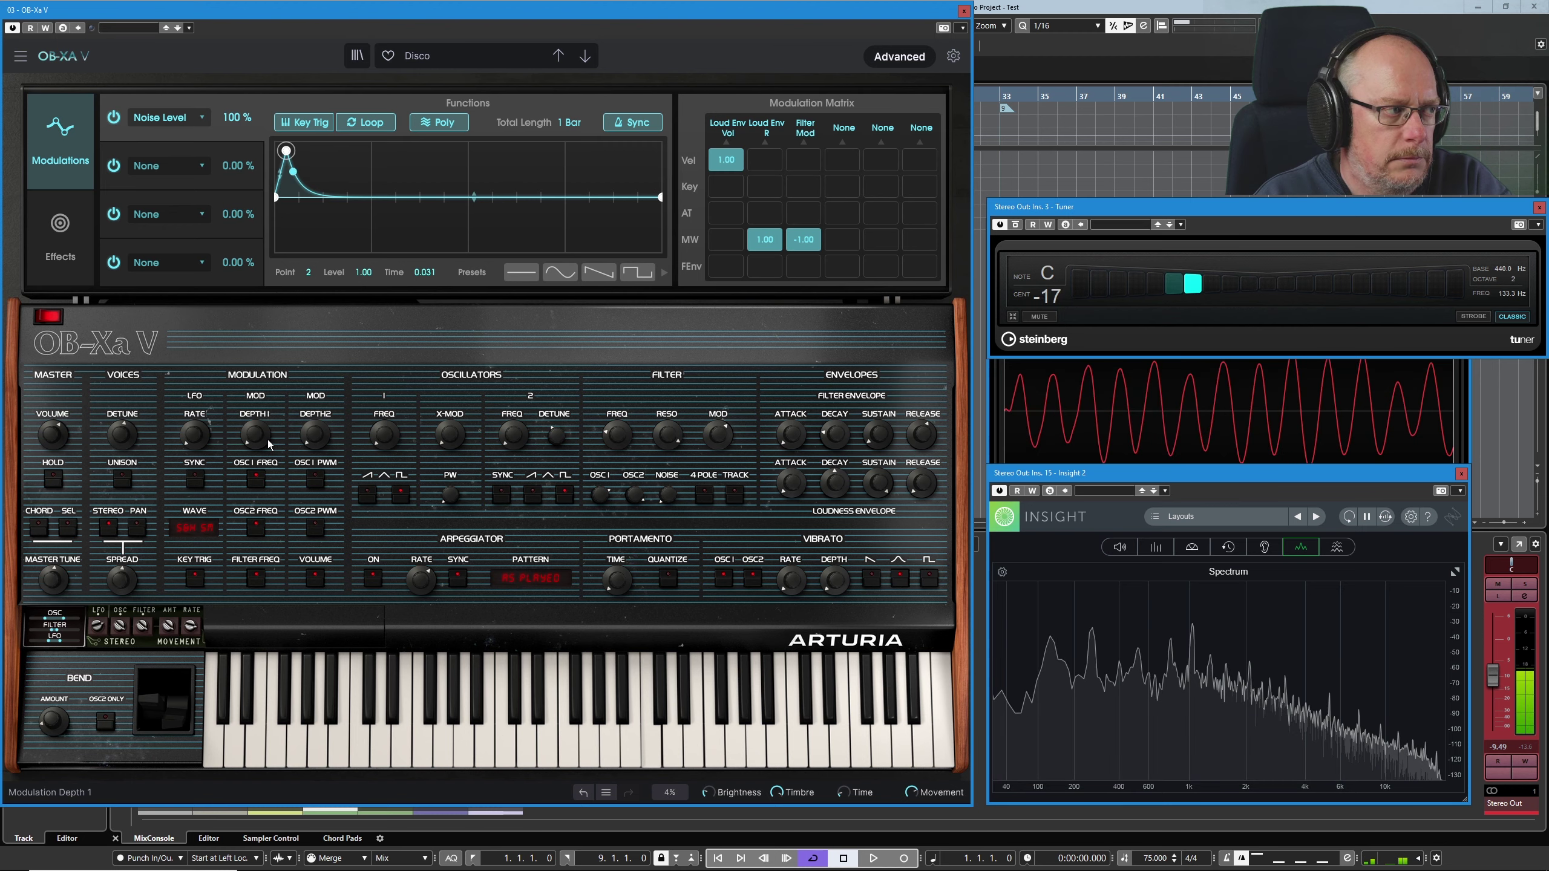
pyautogui.moveTo(268, 444)
pyautogui.mouseDown()
pyautogui.moveTo(268, 463)
pyautogui.moveTo(261, 429)
pyautogui.mouseUp()
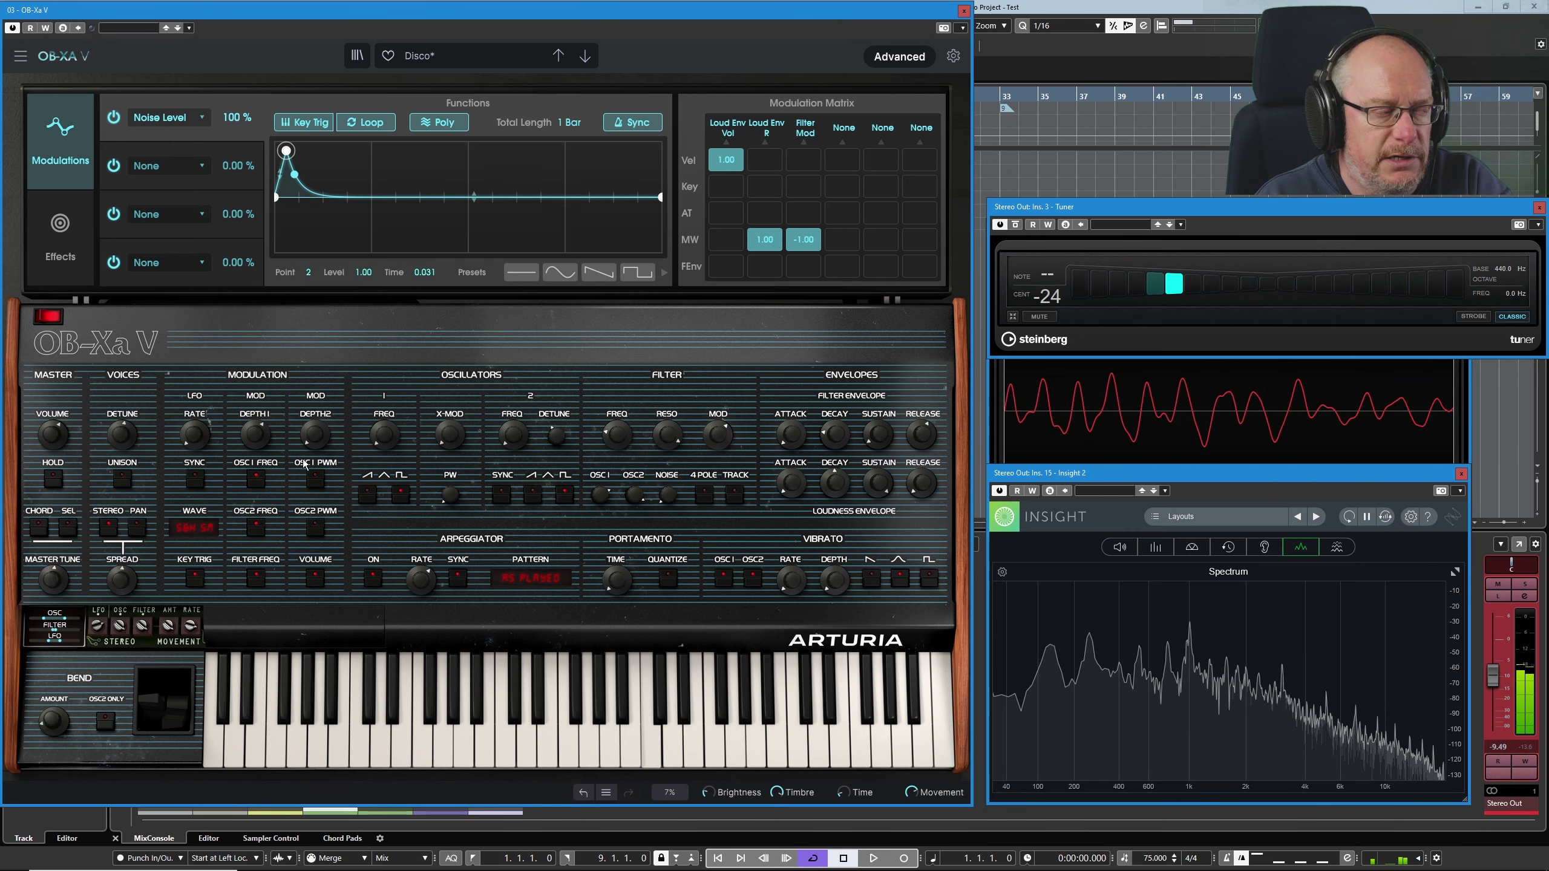
pyautogui.moveTo(258, 435)
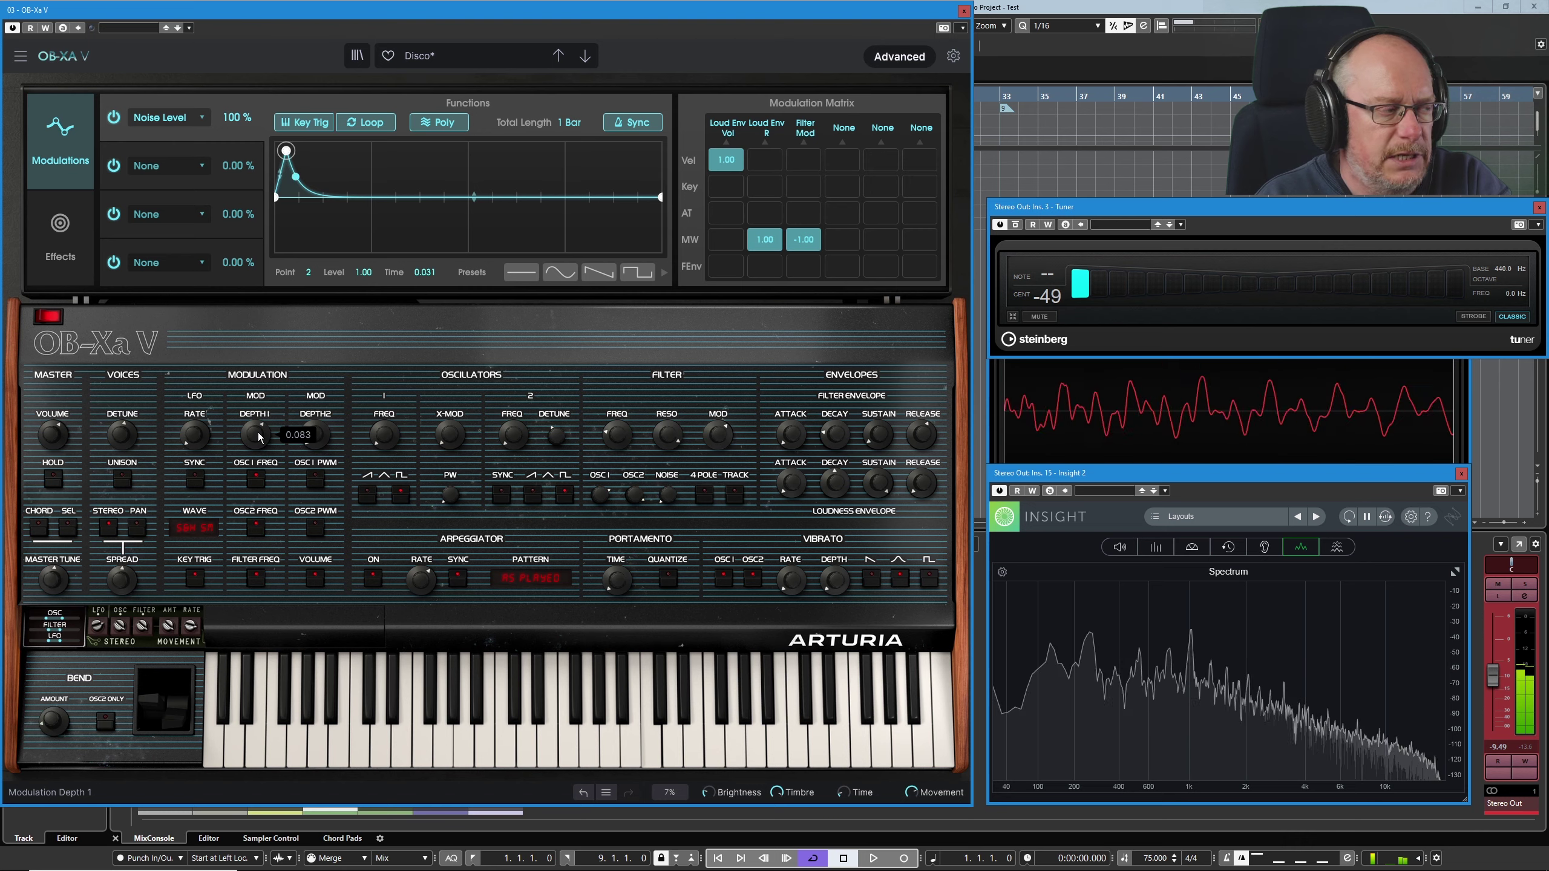
pyautogui.moveTo(258, 435)
pyautogui.mouseDown()
pyautogui.moveTo(259, 453)
pyautogui.moveTo(265, 442)
pyautogui.mouseUp()
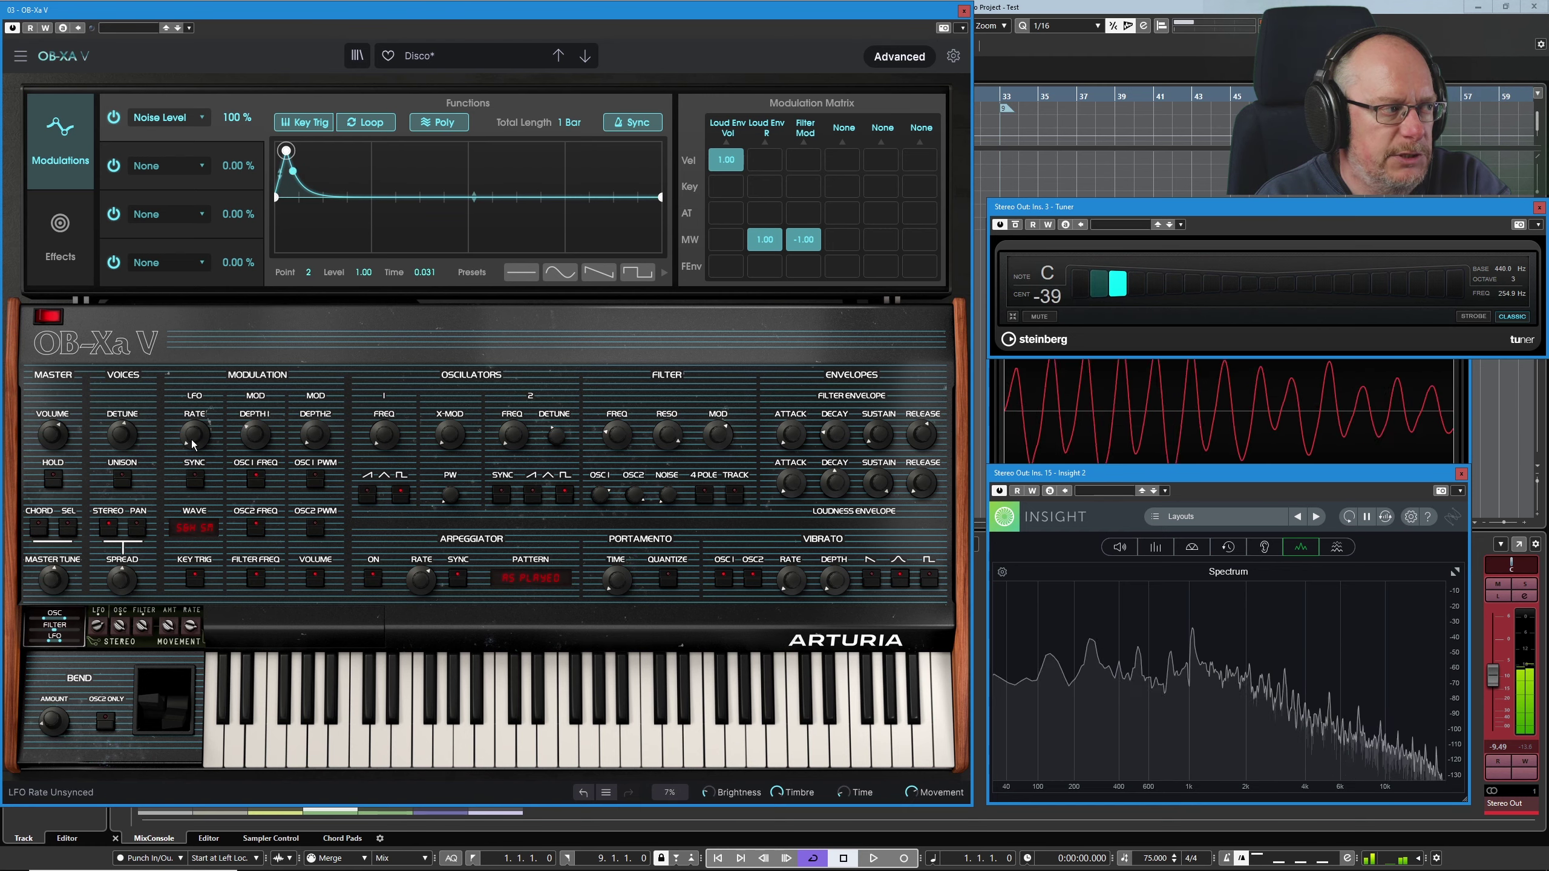
# Step: Try Modulation Depth 1 at about 0.050 with the LFO Rate at about 1.17 Hz, then turn both down
pyautogui.moveTo(194, 434)
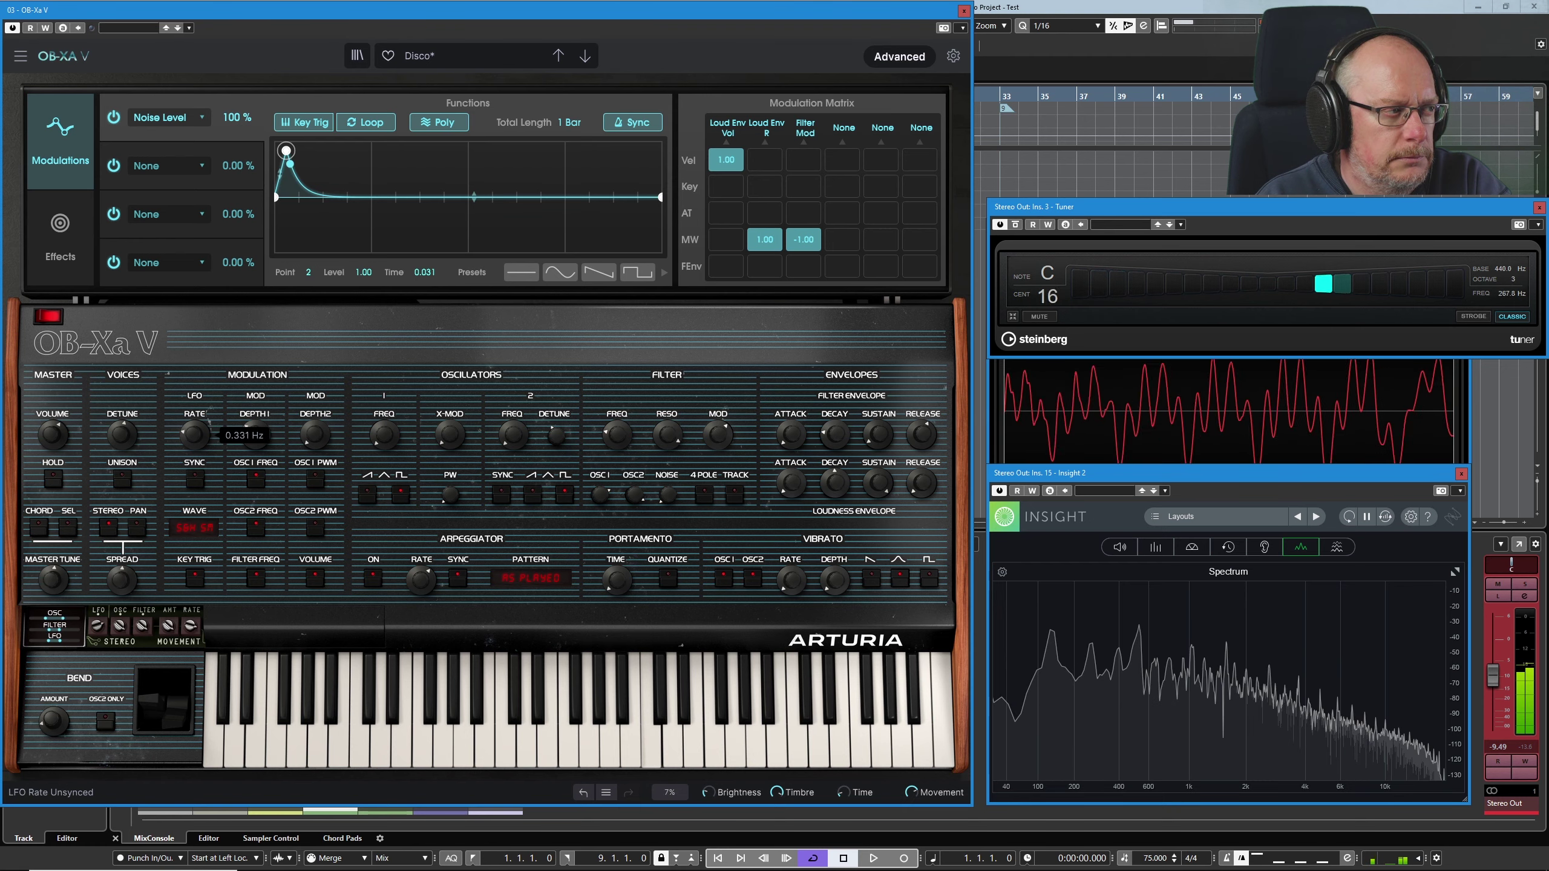
pyautogui.moveTo(255, 434); pyautogui.dragTo(255, 428)
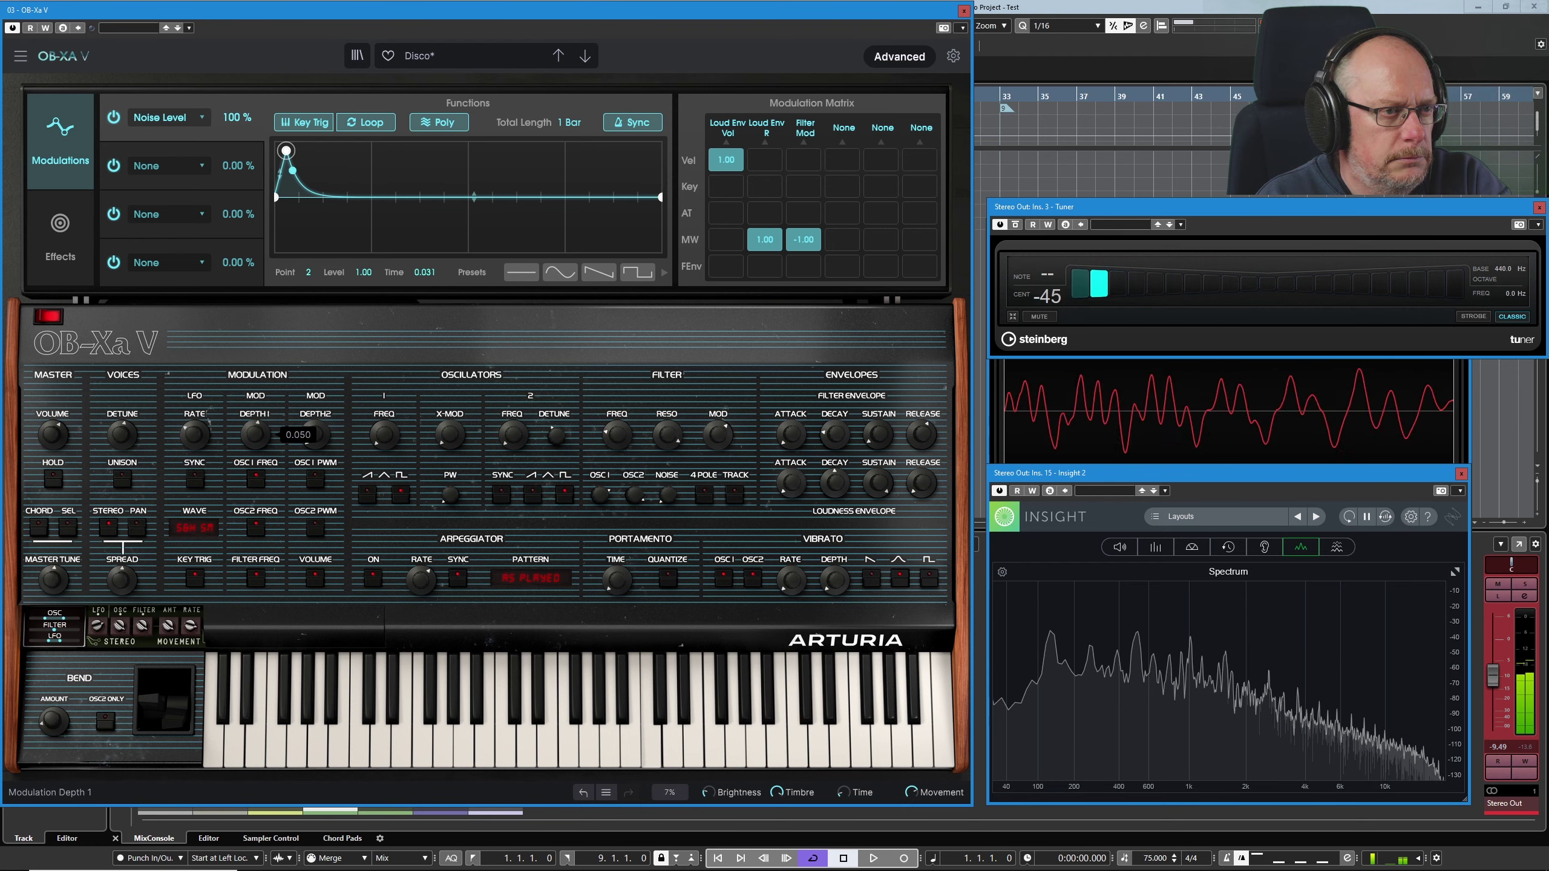
pyautogui.moveTo(206, 440); pyautogui.dragTo(206, 424)
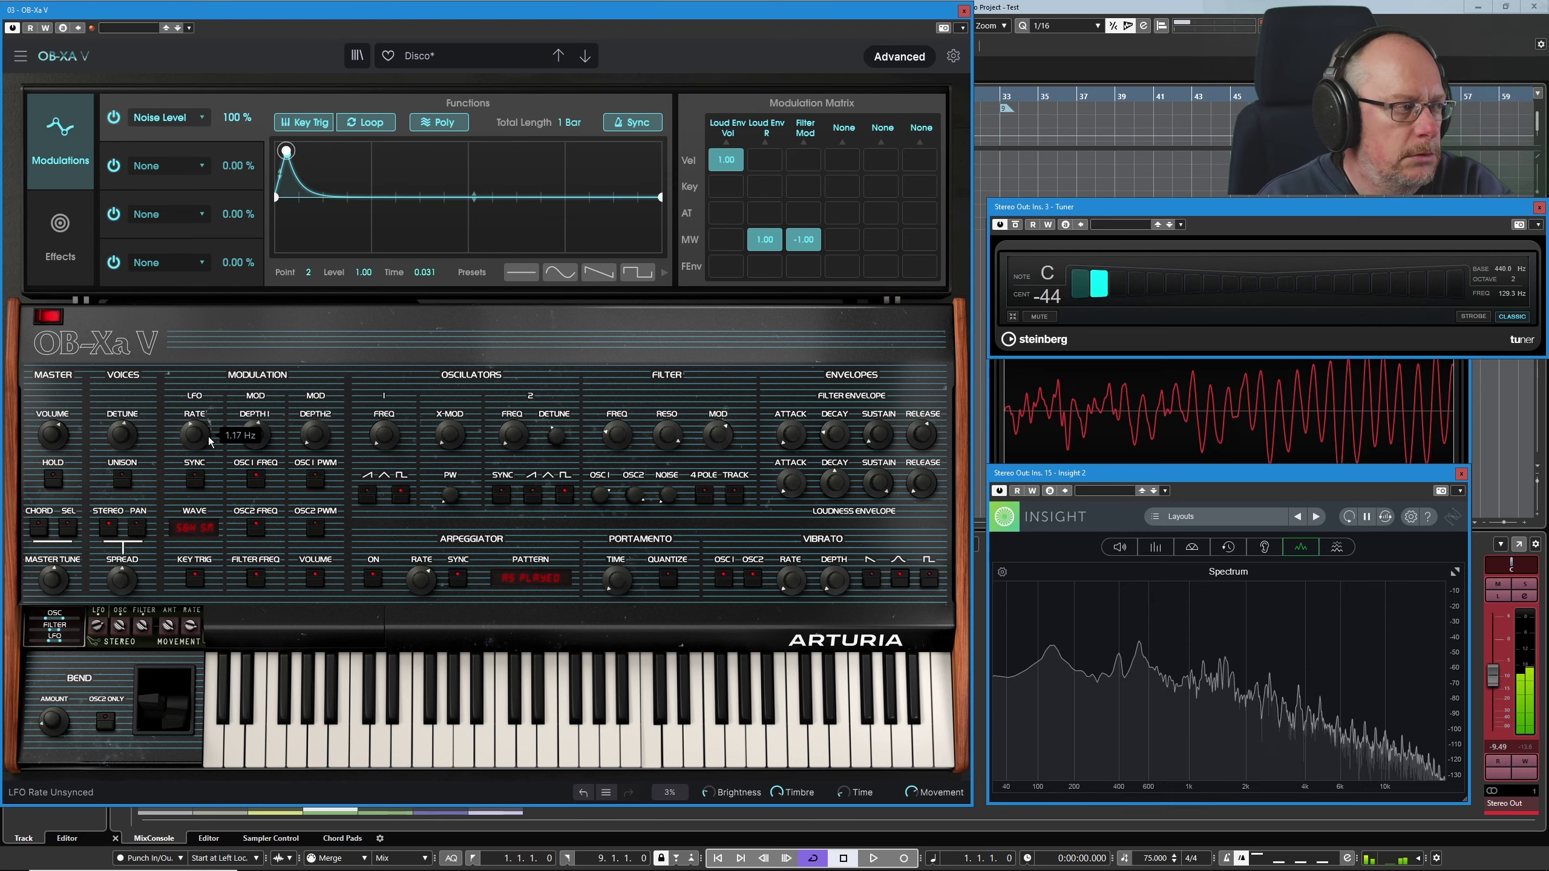
pyautogui.moveTo(201, 436); pyautogui.dragTo(201, 462)
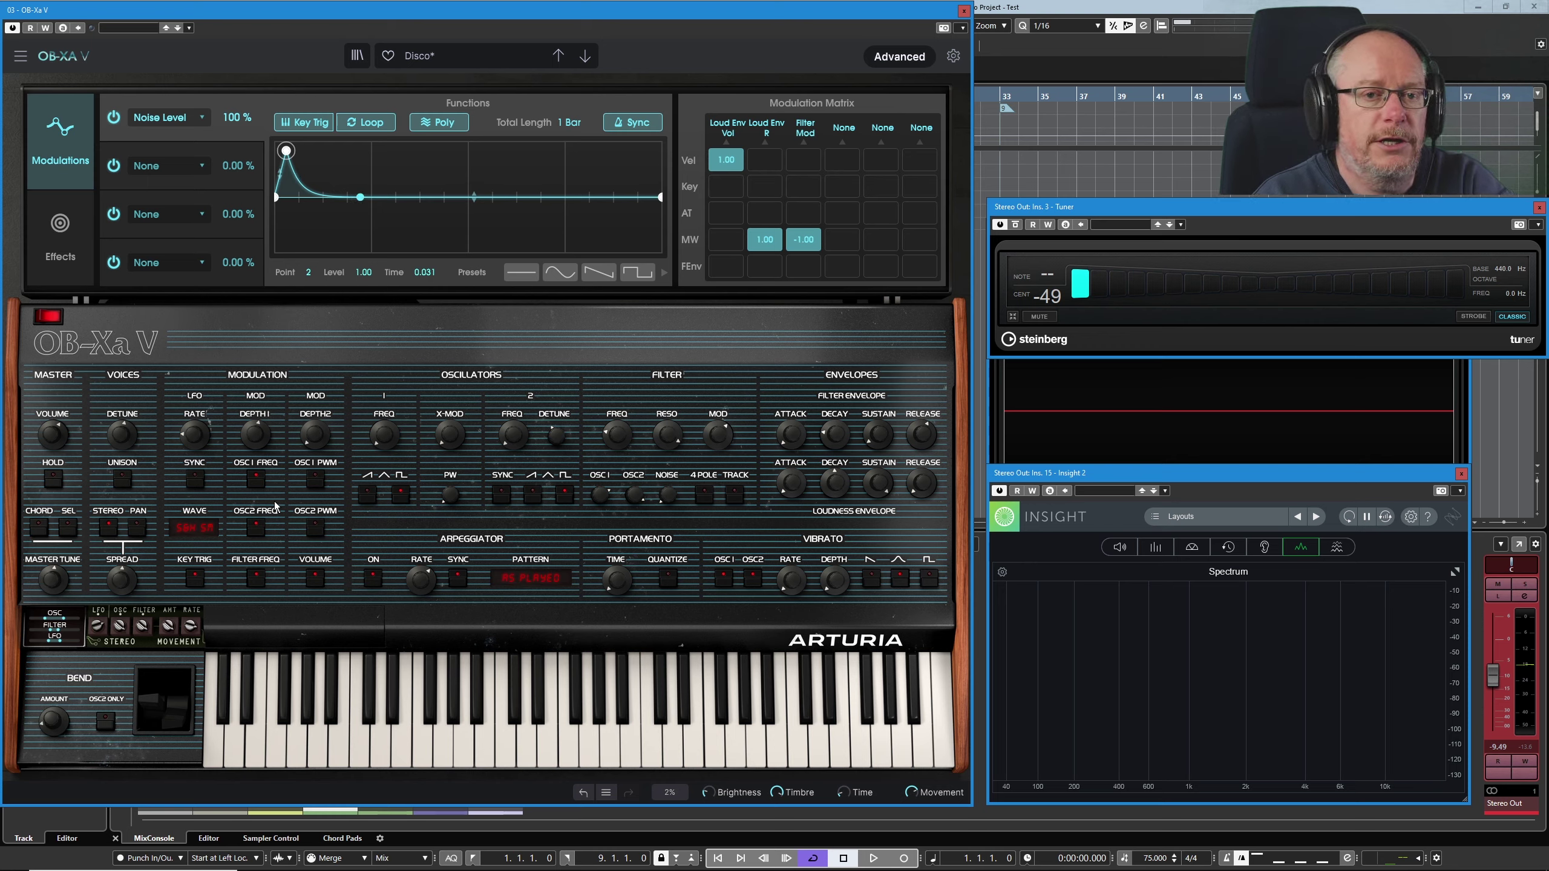
pyautogui.moveTo(266, 455); pyautogui.dragTo(266, 483)
pyautogui.moveTo(195, 434)
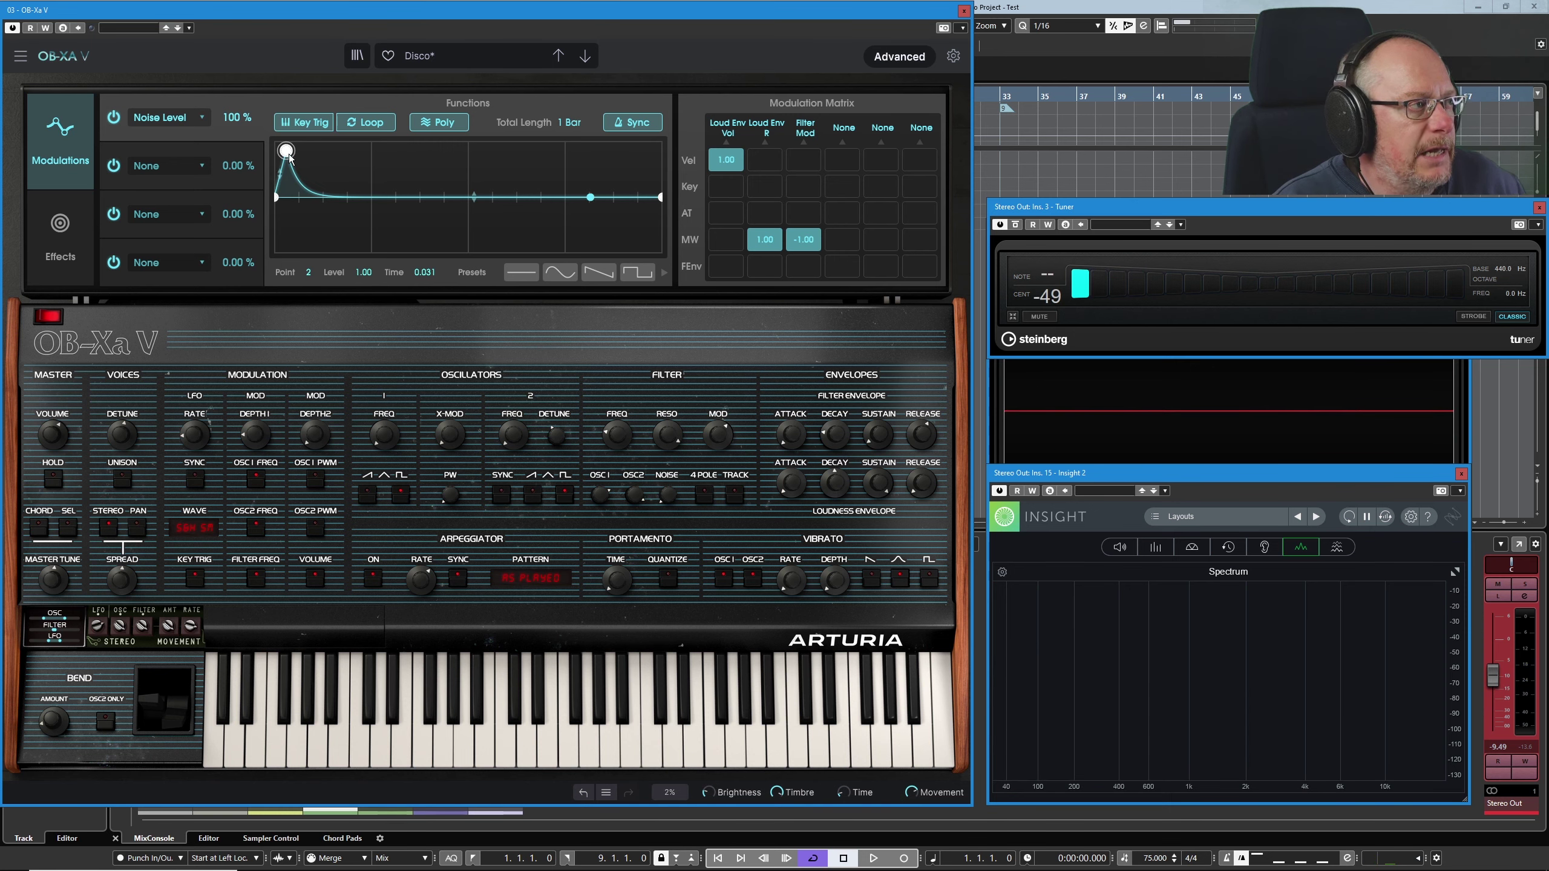
# Step: Move the Noise Level curve's peak to Time 0.00 and raise the Chorus effect's Dry/Wet mix
pyautogui.moveTo(287, 150); pyautogui.dragTo(219, 135)
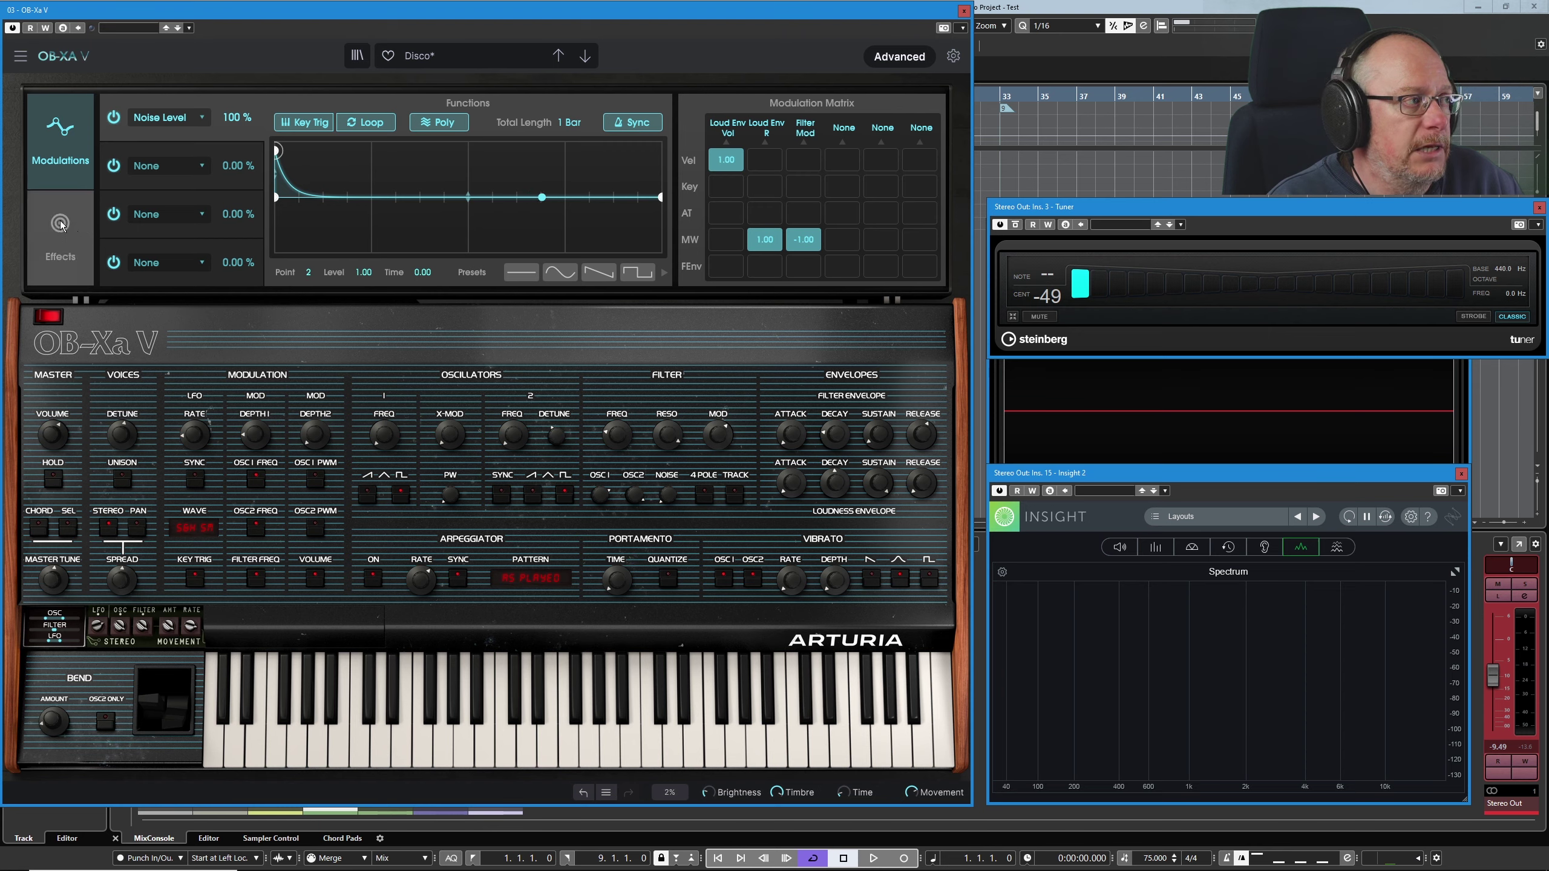
pyautogui.click(43, 228)
pyautogui.moveTo(917, 234); pyautogui.dragTo(866, 198)
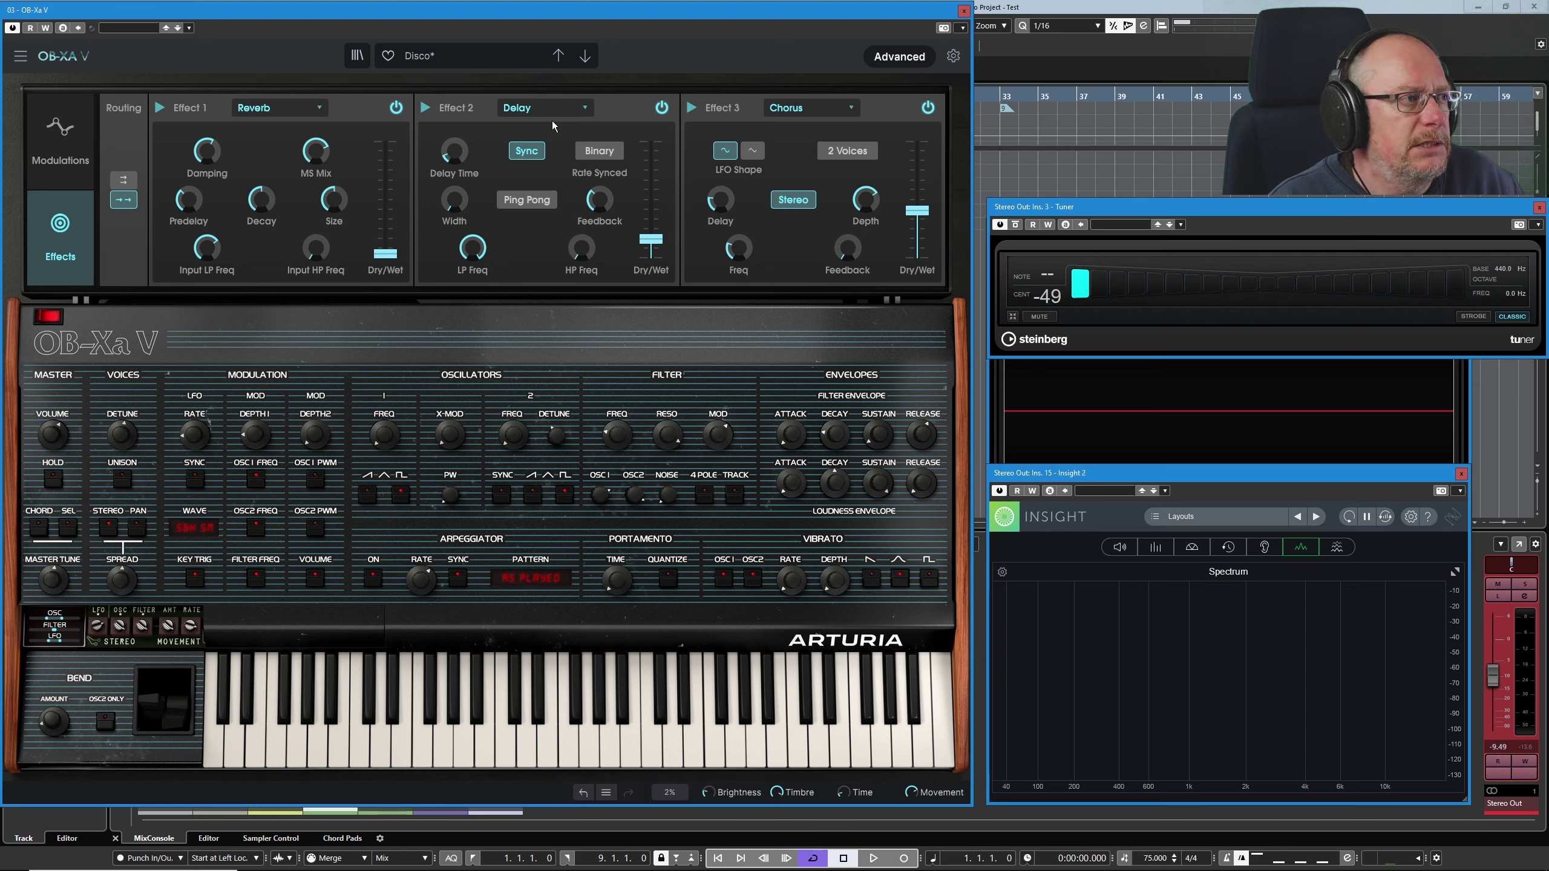
# Step: Raise the Delay effect's Dry/Wet mix and stereo Width, and increase the Reverb's Dry/Wet mix
pyautogui.moveTo(650, 239); pyautogui.dragTo(650, 219)
pyautogui.click(455, 200)
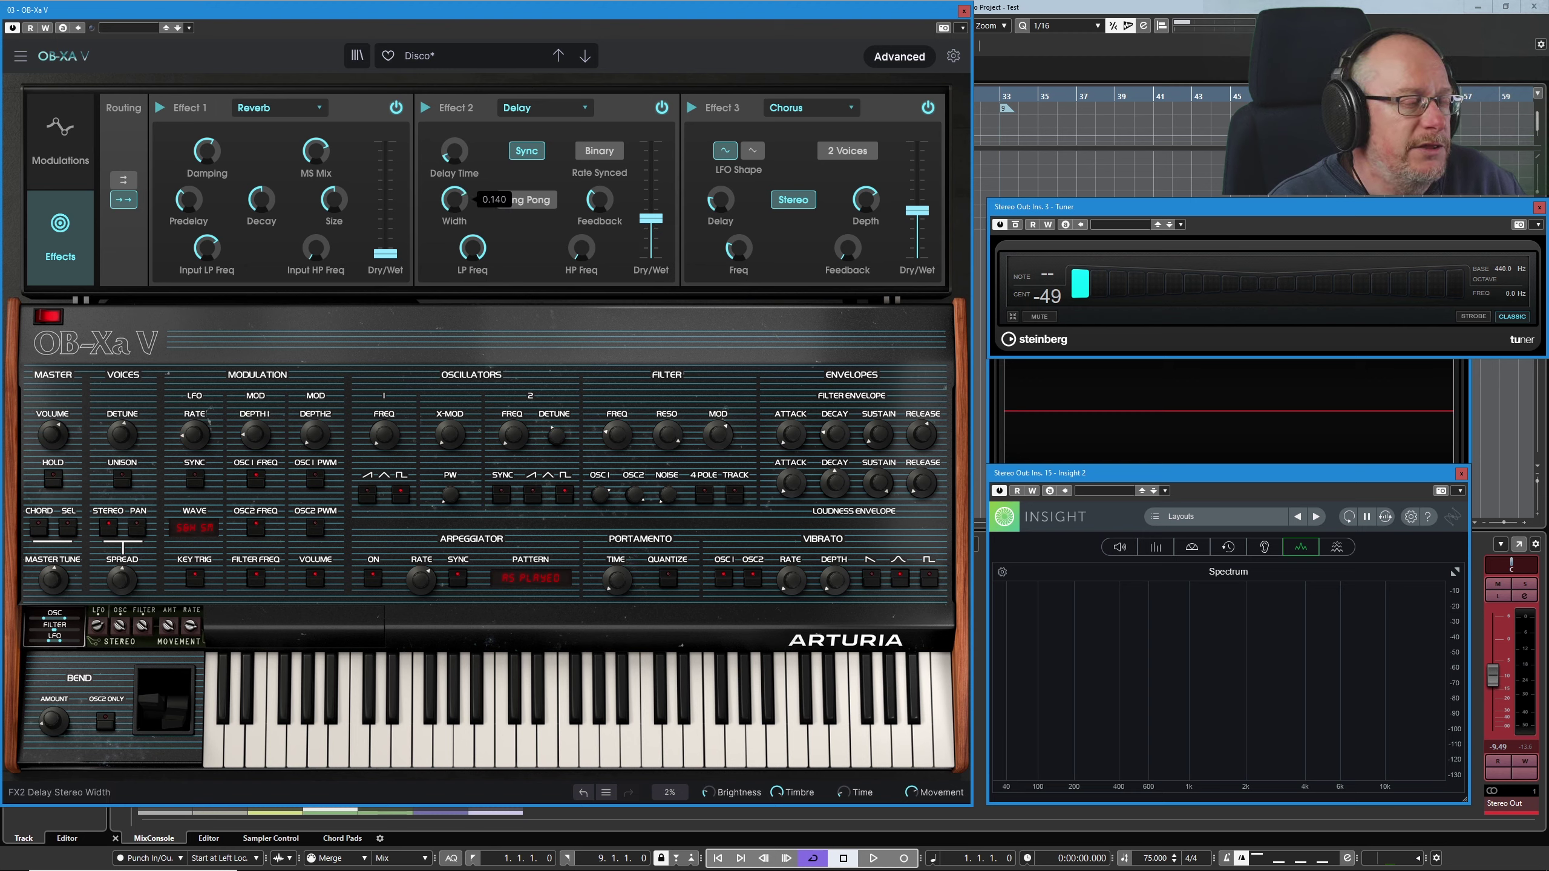
pyautogui.moveTo(454, 200); pyautogui.dragTo(454, 198)
pyautogui.moveTo(386, 253); pyautogui.dragTo(385, 225)
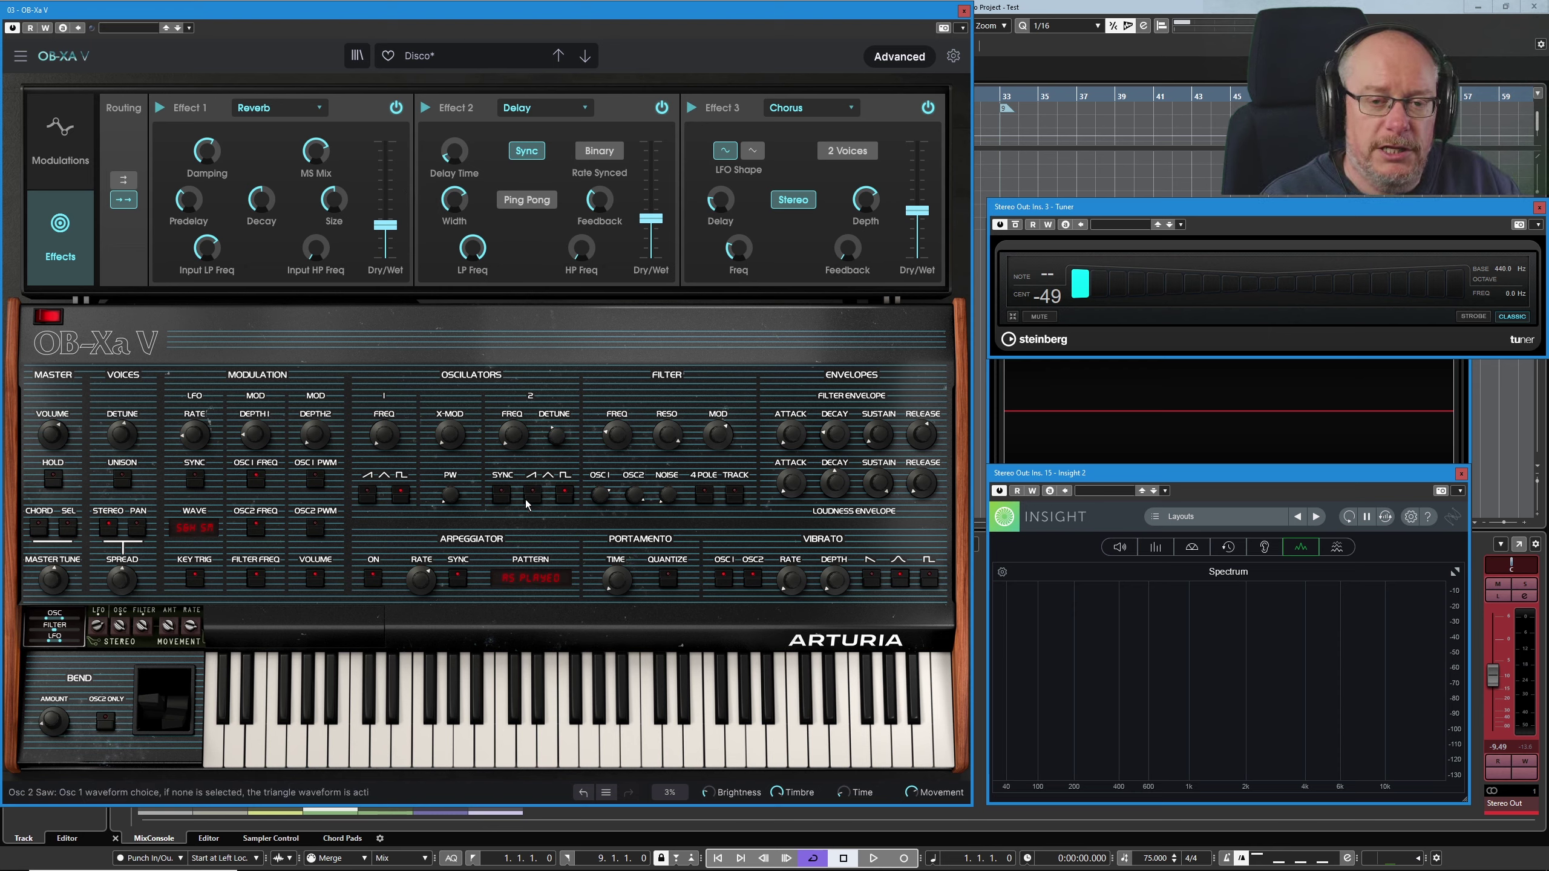